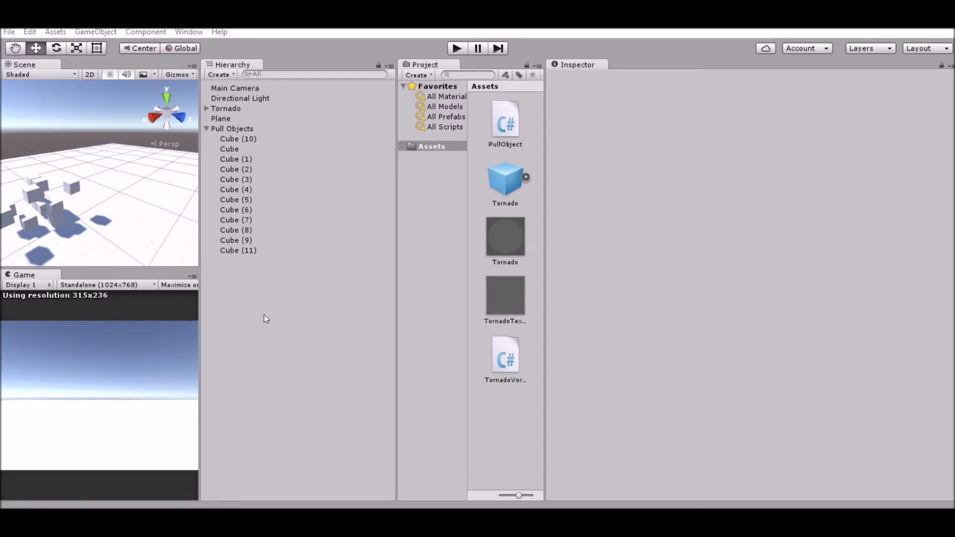
Examine the Tornado object, its prefab and the cubes grouped under Pull Objects in the scene.
{"action": "scroll", "coordinate": [186, 149], "scroll_direction": "up", "scroll_amount": 2}
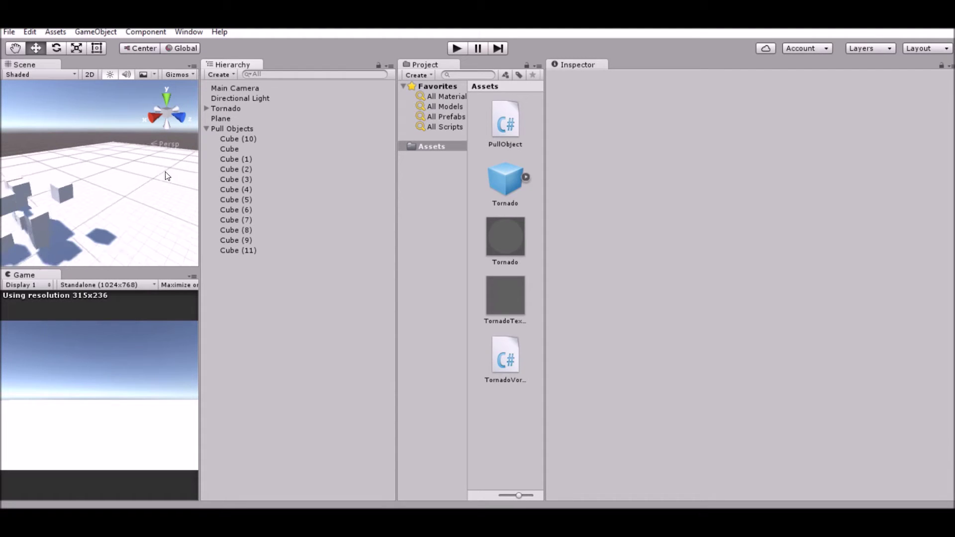
{"action": "left_click", "coordinate": [206, 129]}
{"action": "left_click", "coordinate": [231, 109]}
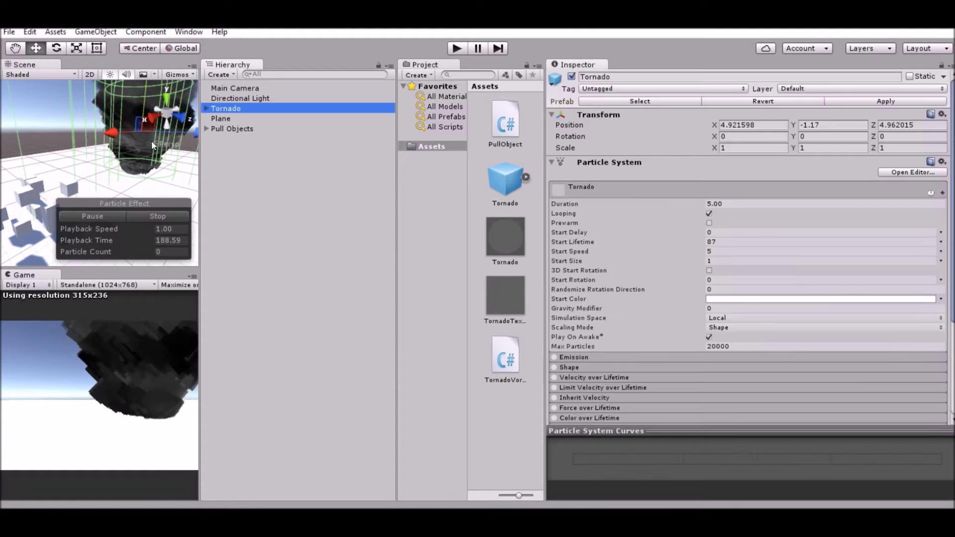
{"action": "scroll", "coordinate": [106, 136], "scroll_direction": "down", "scroll_amount": 4}
{"action": "right_click_drag", "start_coordinate": [92, 155], "coordinate": [52, 211]}
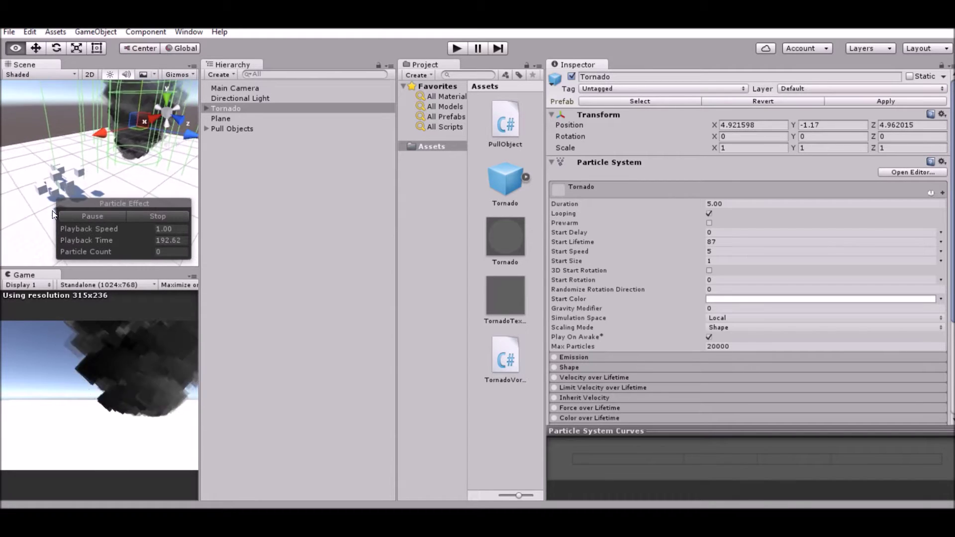
{"action": "scroll", "coordinate": [118, 148], "scroll_direction": "down", "scroll_amount": 3}
{"action": "scroll", "coordinate": [100, 154], "scroll_direction": "up", "scroll_amount": 3}
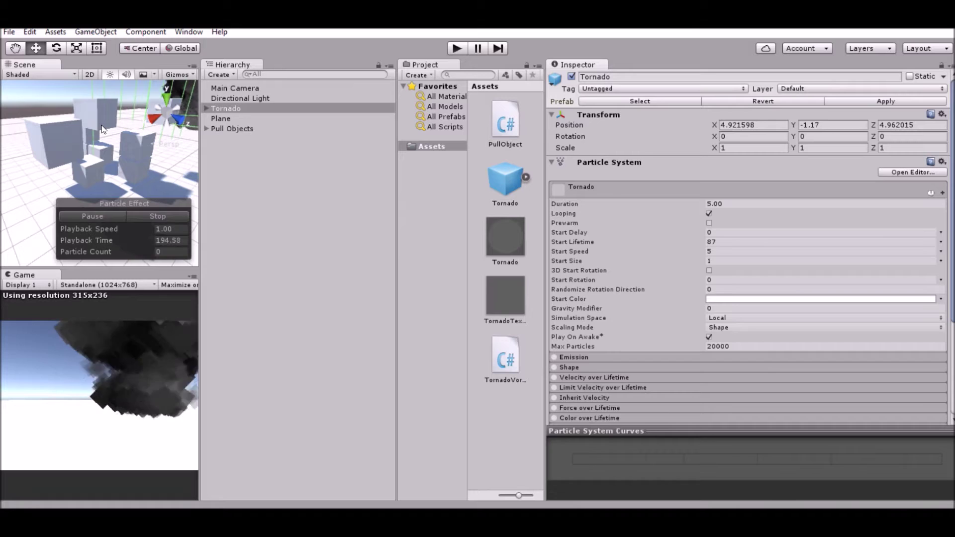
{"action": "left_click", "coordinate": [96, 123]}
{"action": "scroll", "coordinate": [163, 139], "scroll_direction": "down", "scroll_amount": 3}
{"action": "left_click", "coordinate": [299, 275]}
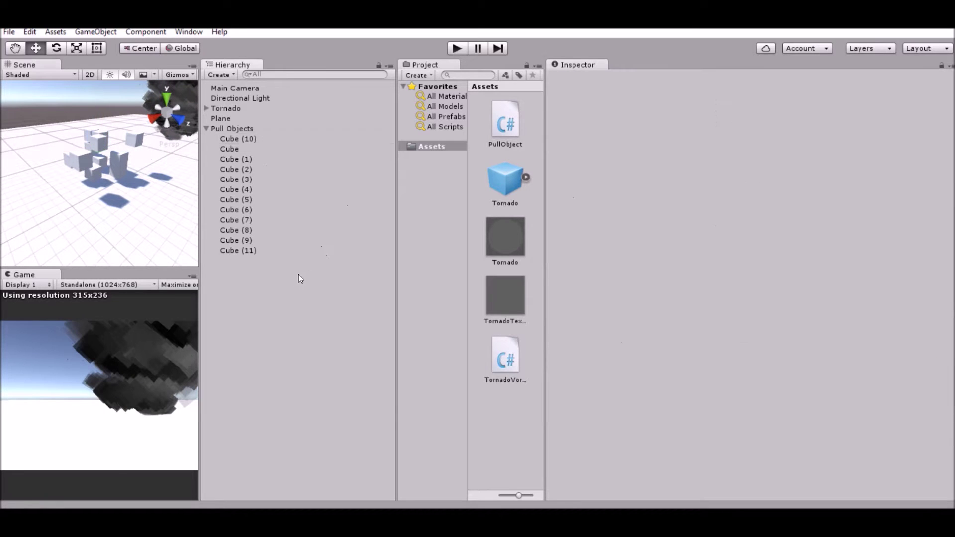
{"action": "left_click", "coordinate": [500, 202]}
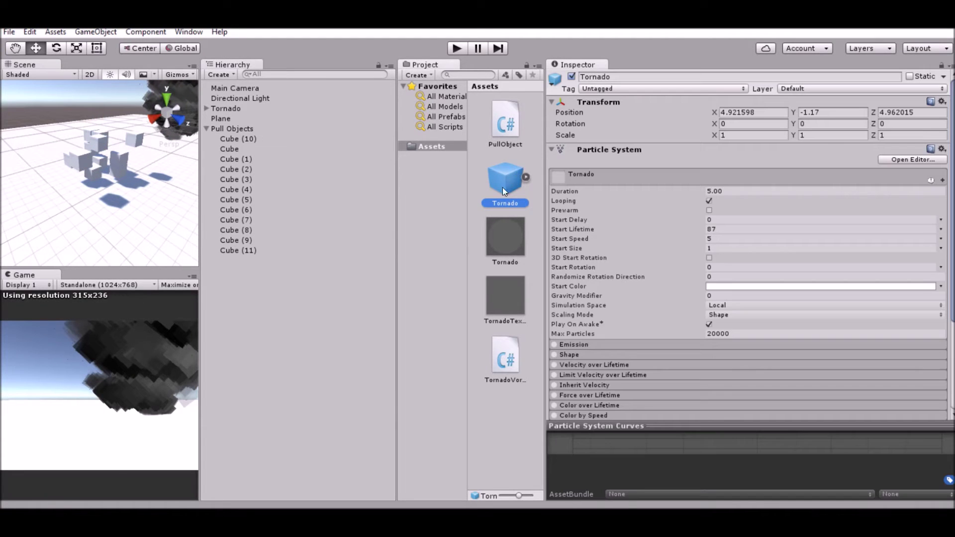
{"action": "scroll", "coordinate": [152, 171], "scroll_direction": "down", "scroll_amount": 3}
{"action": "middle_click_drag", "start_coordinate": [152, 172], "coordinate": [108, 210]}
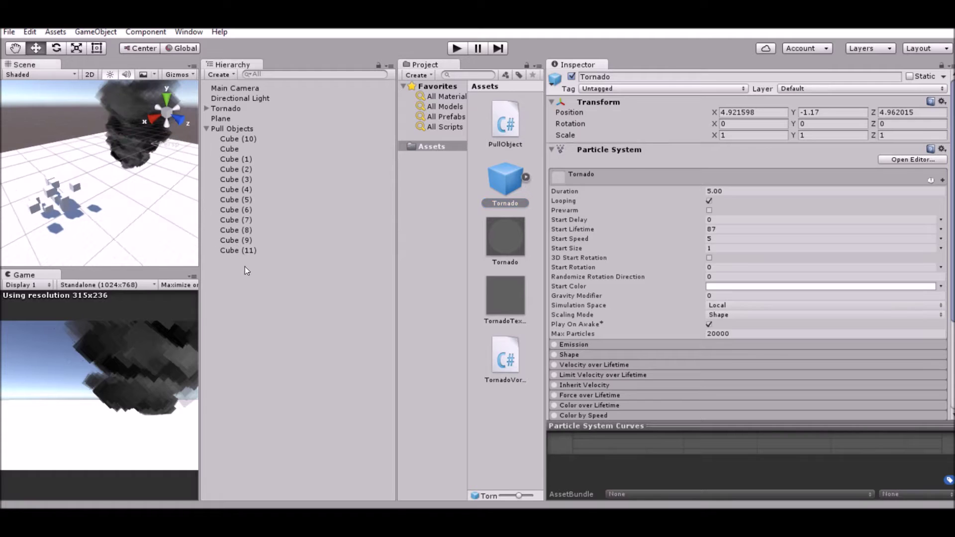
{"action": "left_click", "coordinate": [244, 267]}
Run the scene and select Cube (2) and Cube (5) on the plane to observe the tornado's pull.
{"action": "left_click", "coordinate": [458, 52]}
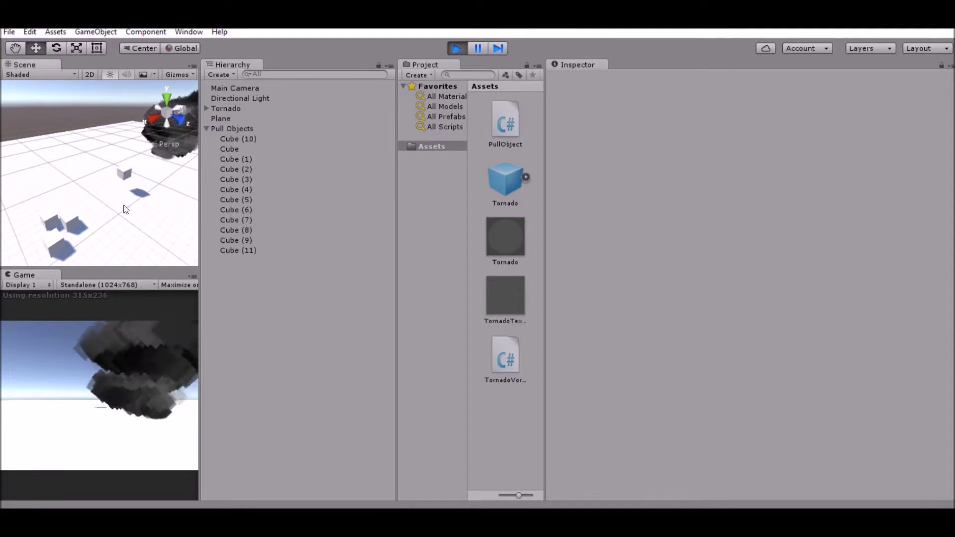
{"action": "left_click", "coordinate": [62, 223]}
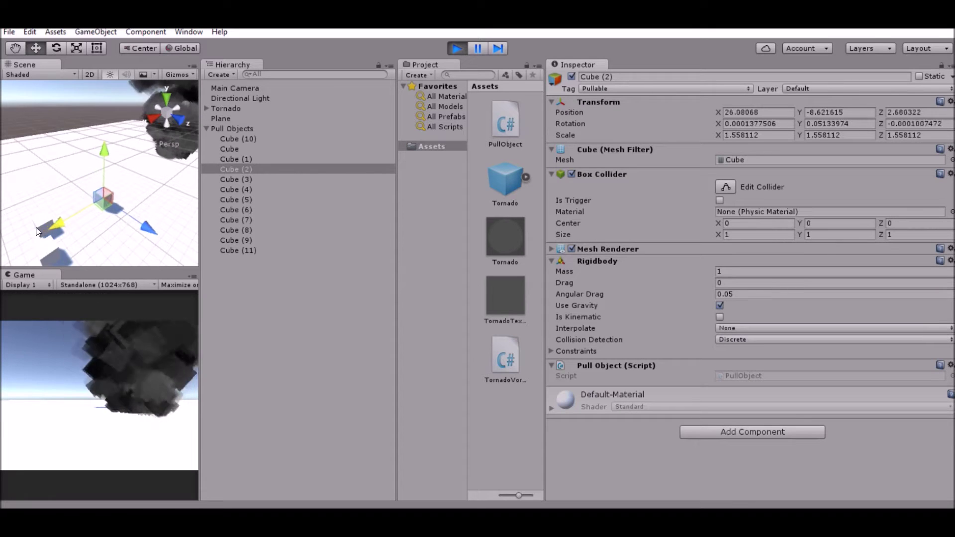
{"action": "left_click_drag", "start_coordinate": [13, 240], "coordinate": [38, 229]}
{"action": "left_click", "coordinate": [50, 252]}
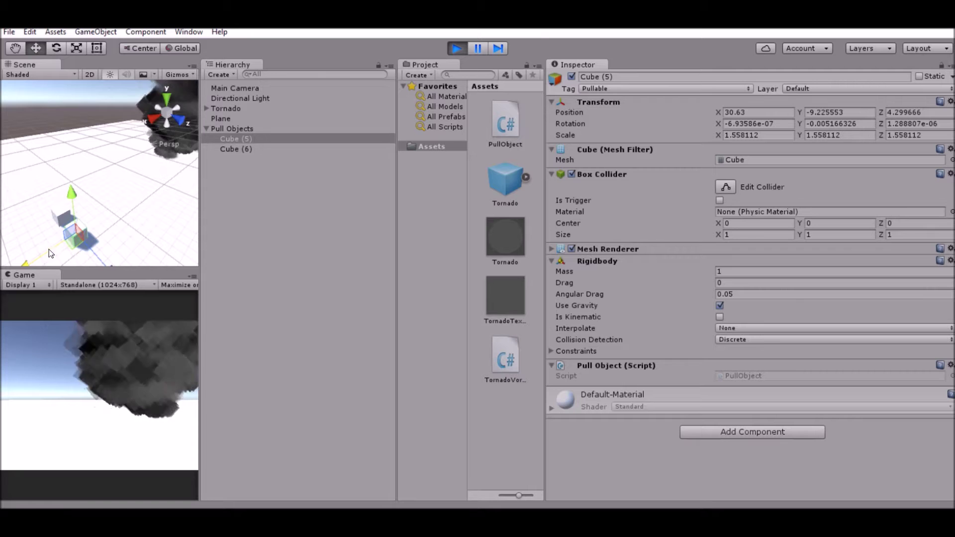
Move Cube (6) into the tornado during play and inspect how it gets pulled around the funnel.
{"action": "left_click", "coordinate": [51, 219]}
{"action": "left_click", "coordinate": [62, 218]}
{"action": "left_click_drag", "start_coordinate": [26, 238], "coordinate": [132, 173]}
{"action": "middle_click_drag", "start_coordinate": [132, 173], "coordinate": [77, 164]}
{"action": "middle_click_drag", "start_coordinate": [124, 90], "coordinate": [105, 144]}
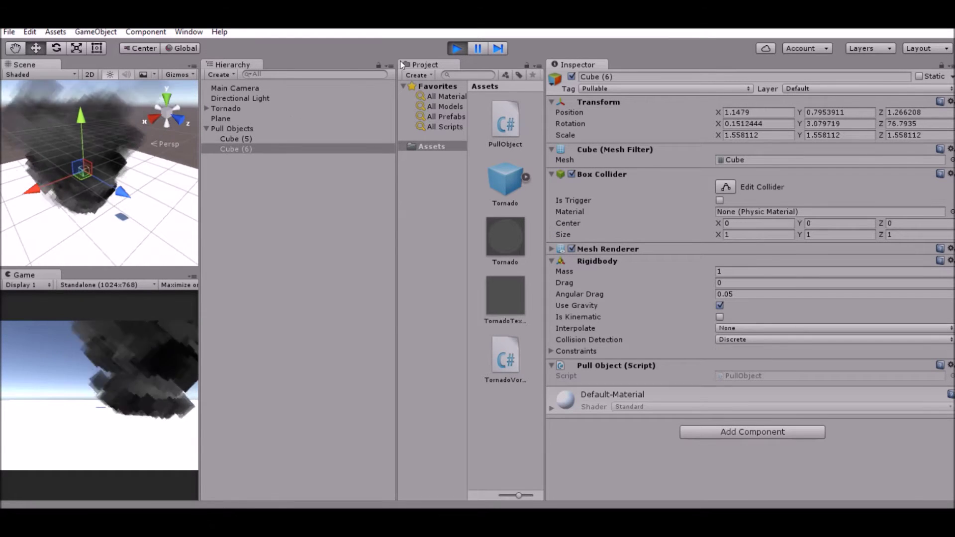
{"action": "scroll", "coordinate": [104, 143], "scroll_direction": "up", "scroll_amount": 1}
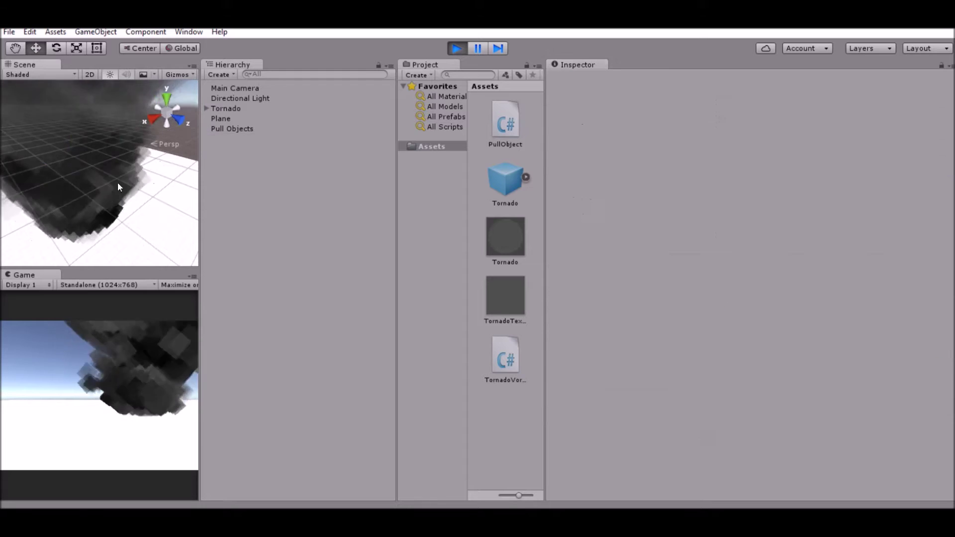
{"action": "scroll", "coordinate": [142, 159], "scroll_direction": "down", "scroll_amount": 3}
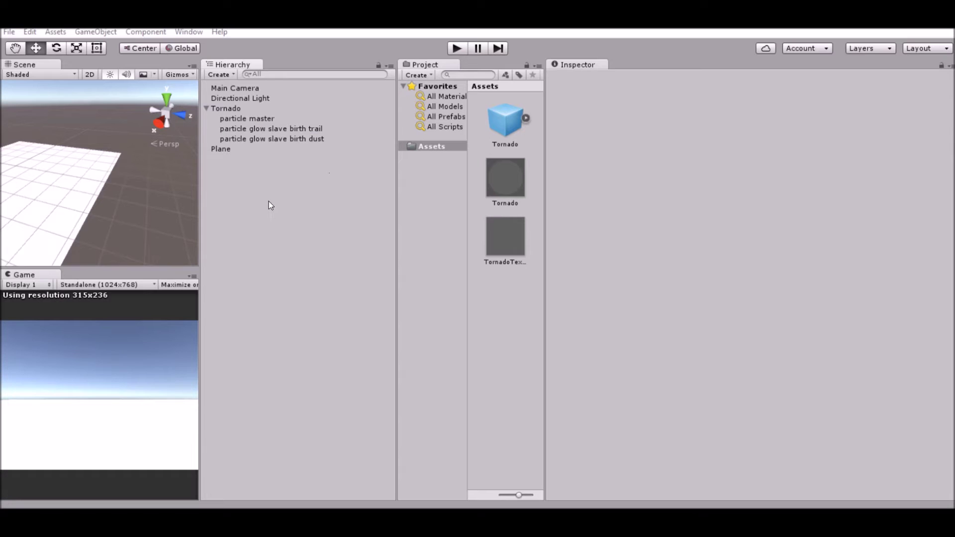
Review the Tornado object's particle system settings and frame the object in the scene view.
{"action": "scroll", "coordinate": [98, 224], "scroll_direction": "up", "scroll_amount": 10}
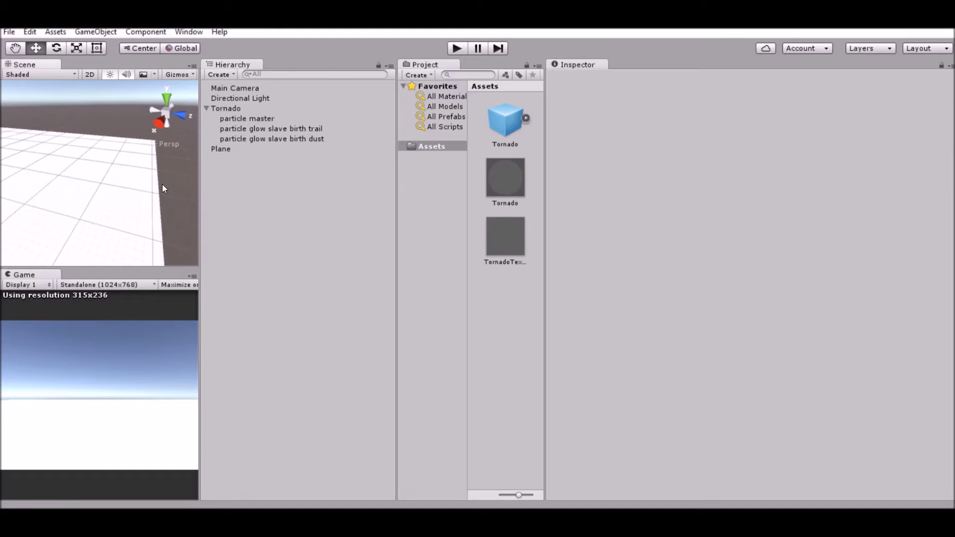
{"action": "left_click", "coordinate": [242, 119]}
{"action": "left_click", "coordinate": [240, 108]}
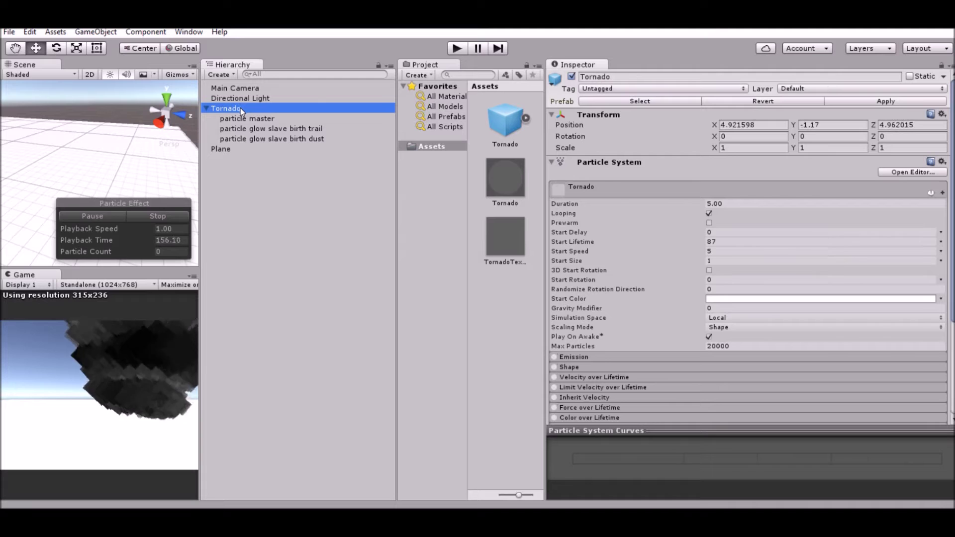
{"action": "scroll", "coordinate": [602, 234], "scroll_direction": "down", "scroll_amount": 5}
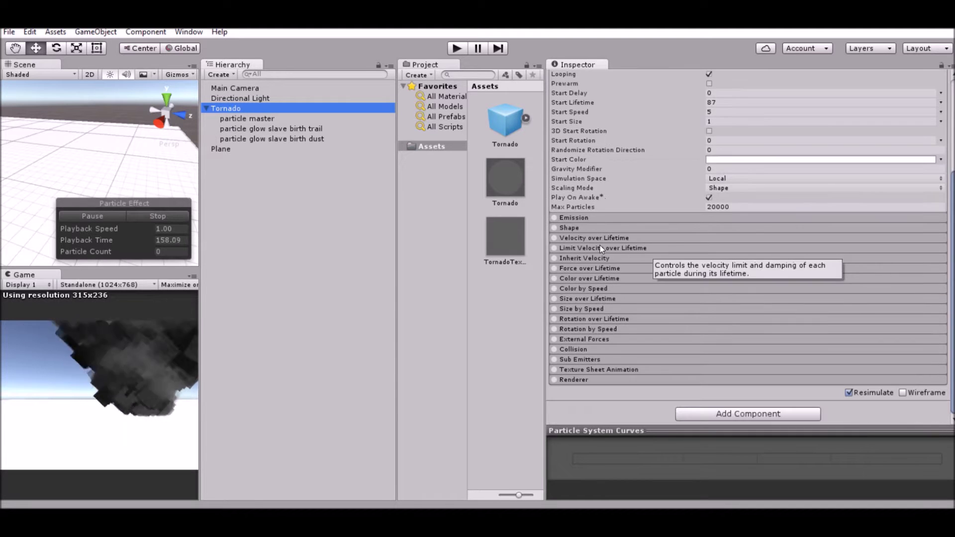
{"action": "scroll", "coordinate": [659, 293], "scroll_direction": "up", "scroll_amount": 5}
{"action": "key", "text": "w"}
{"action": "scroll", "coordinate": [92, 122], "scroll_direction": "down", "scroll_amount": 6}
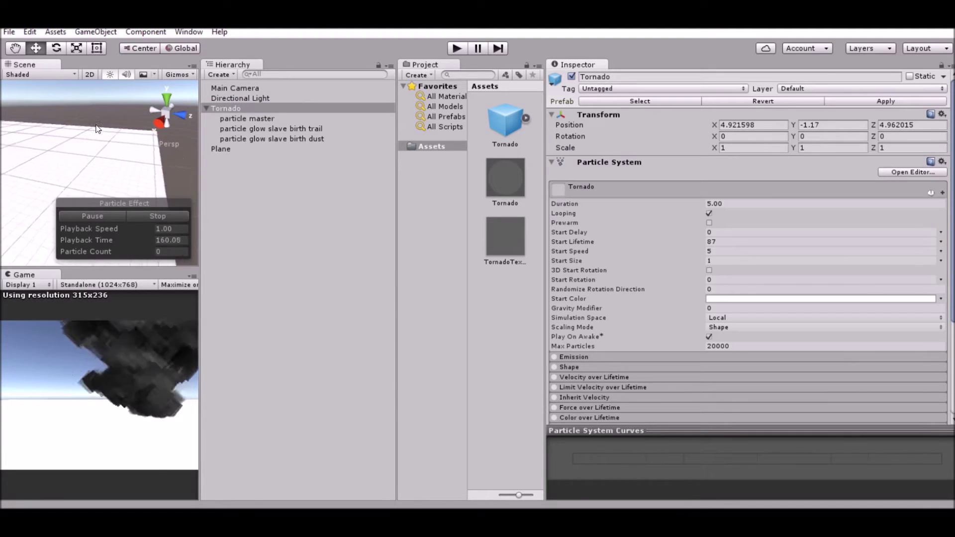
{"action": "key", "text": "f"}
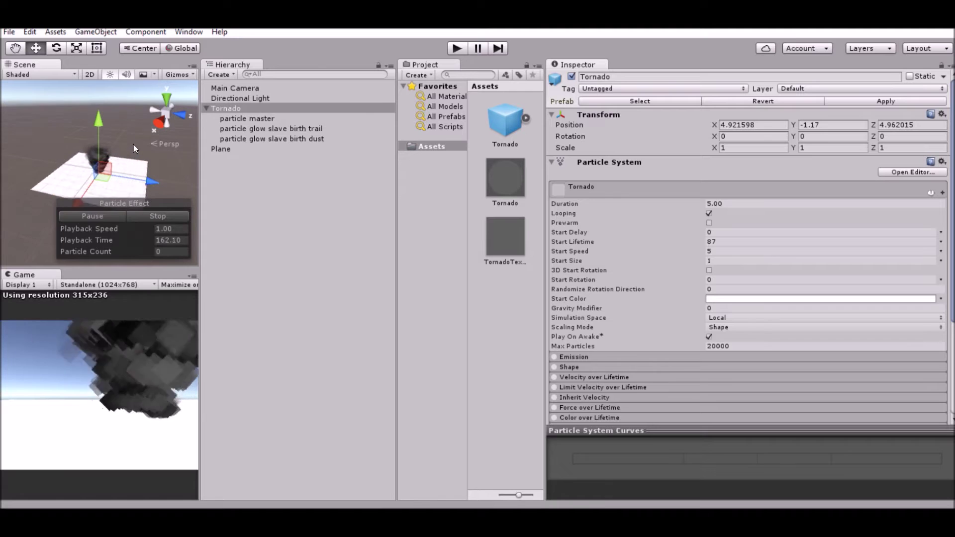
Inspect the settings of Tornado's child particle systems: particle master, birth trail and birth dust.
{"action": "left_click", "coordinate": [256, 119]}
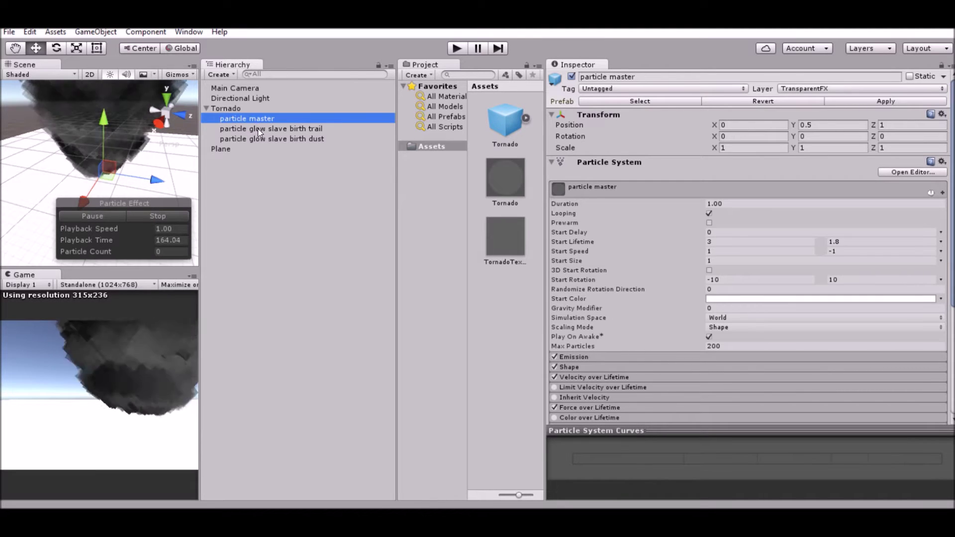
{"action": "left_click", "coordinate": [258, 128]}
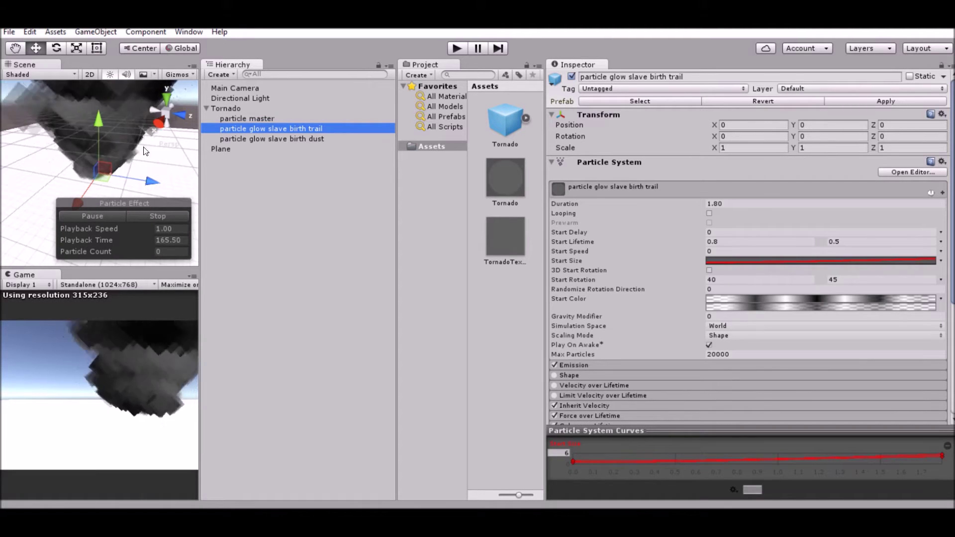
{"action": "left_click", "coordinate": [262, 139]}
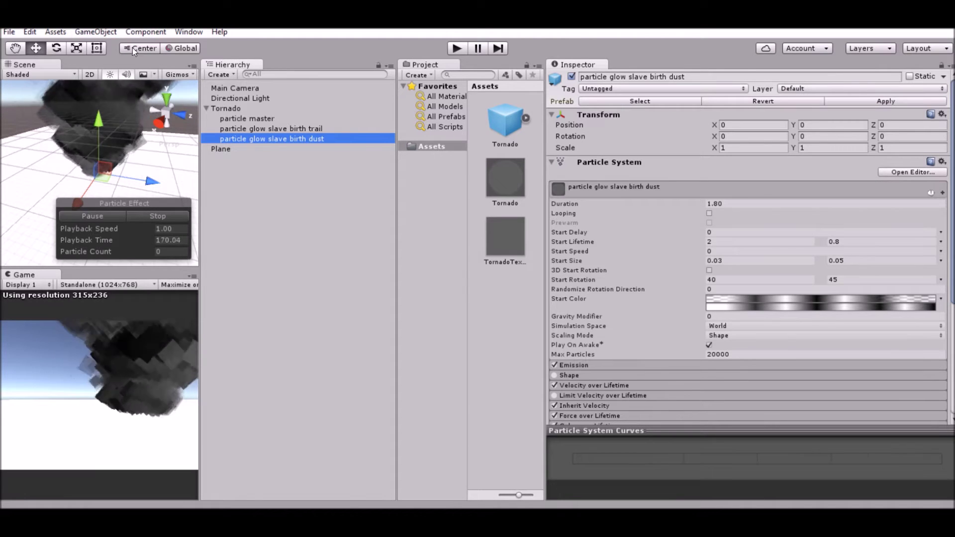
{"action": "left_click", "coordinate": [276, 193]}
{"action": "left_click", "coordinate": [256, 111]}
{"action": "left_click", "coordinate": [255, 116]}
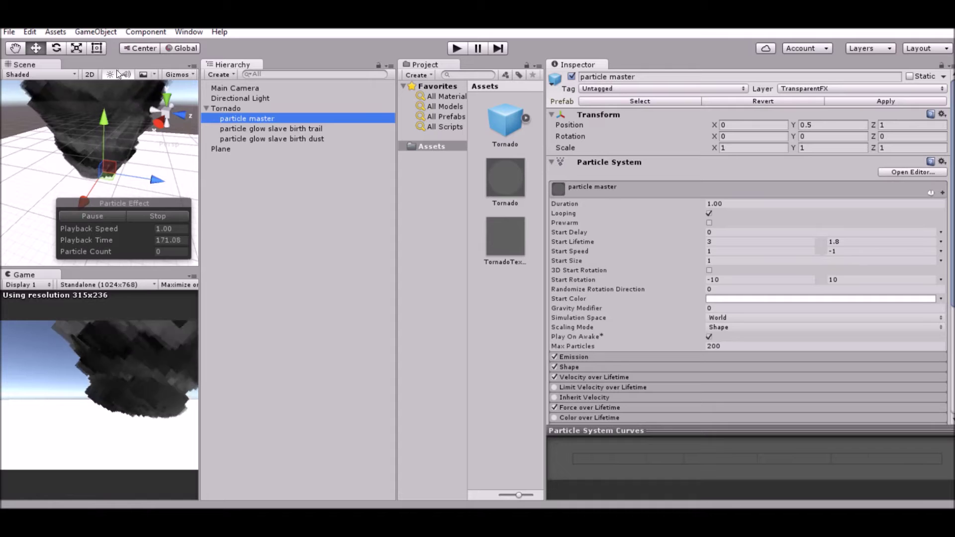
Create an empty game object and rename it Tornado Vortex.
{"action": "left_click", "coordinate": [105, 34]}
{"action": "left_click", "coordinate": [37, 46]}
{"action": "right_click", "coordinate": [264, 158]}
{"action": "left_click", "coordinate": [294, 197]}
{"action": "type", "text": "To"}
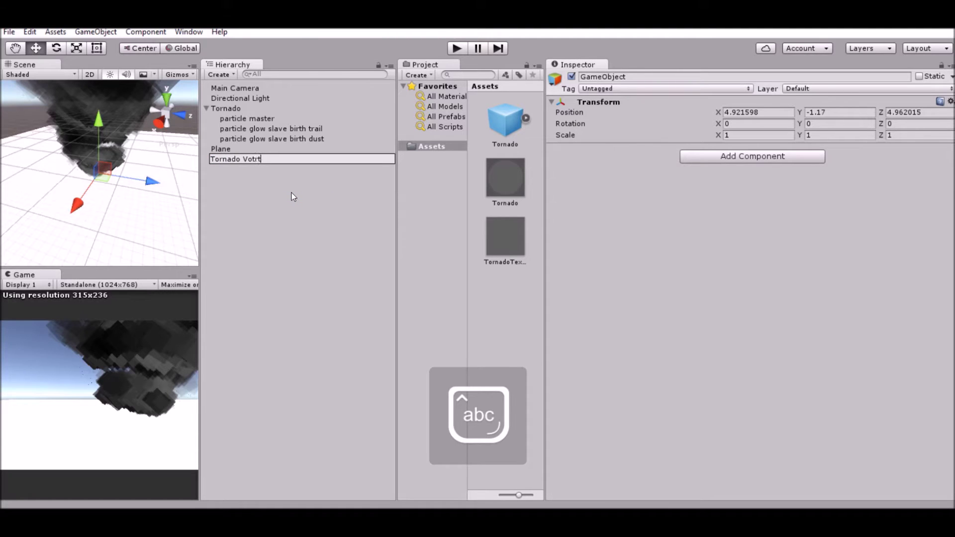
{"action": "type", "text": "rnado Vortex"}
{"action": "key", "text": "Return"}
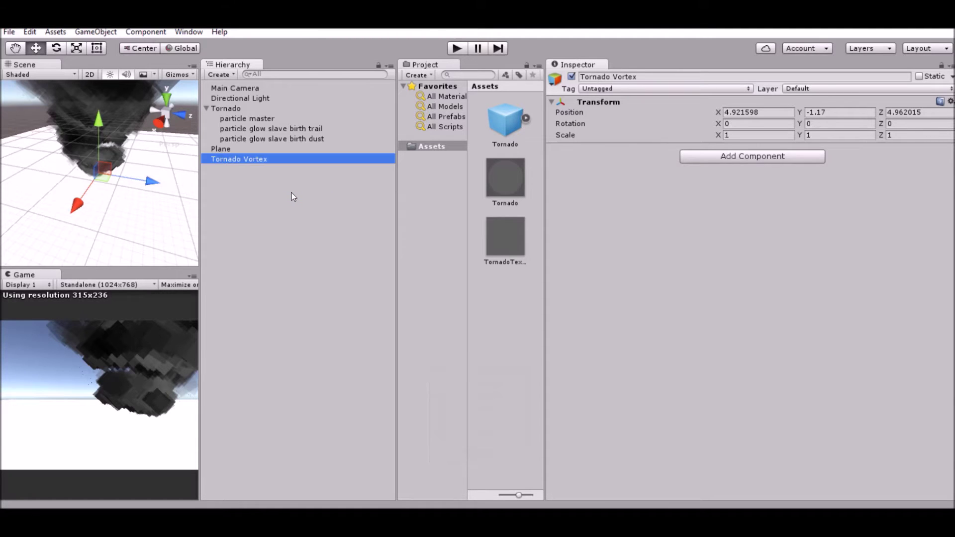
Add a capsule at the tornado, scaled uniformly to about 18.1, and raise it to a Y position of about 9.7.
{"action": "left_click", "coordinate": [95, 31]}
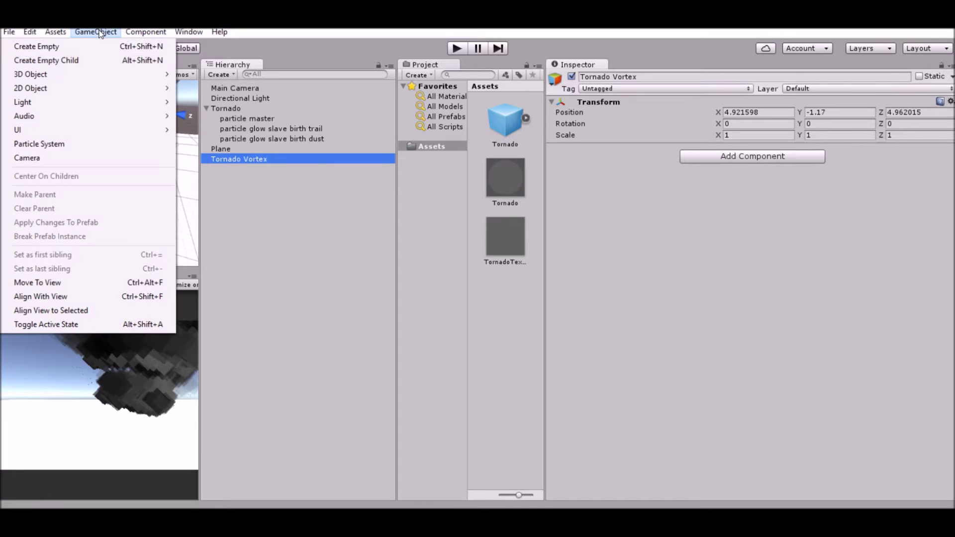
{"action": "mouse_move", "coordinate": [84, 75]}
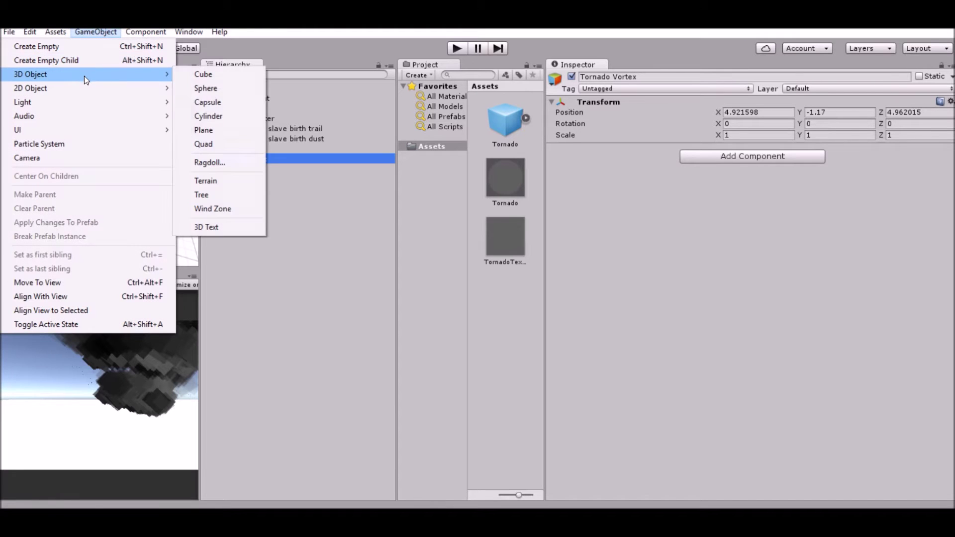
{"action": "left_click", "coordinate": [219, 103]}
{"action": "left_click", "coordinate": [77, 48]}
{"action": "left_click_drag", "start_coordinate": [99, 173], "coordinate": [119, 271]}
{"action": "scroll", "coordinate": [99, 199], "scroll_direction": "down", "scroll_amount": 7}
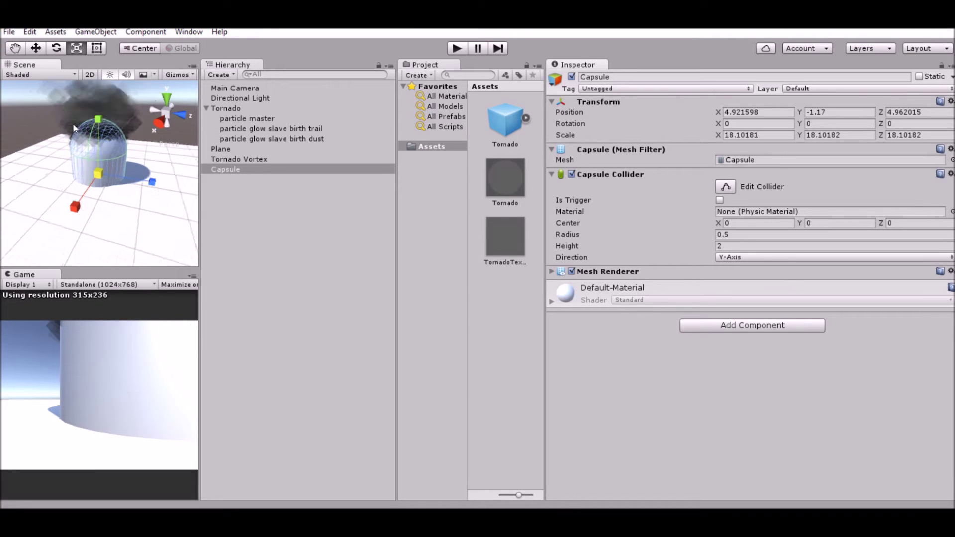
{"action": "left_click", "coordinate": [43, 48]}
{"action": "left_click_drag", "start_coordinate": [102, 115], "coordinate": [100, 103]}
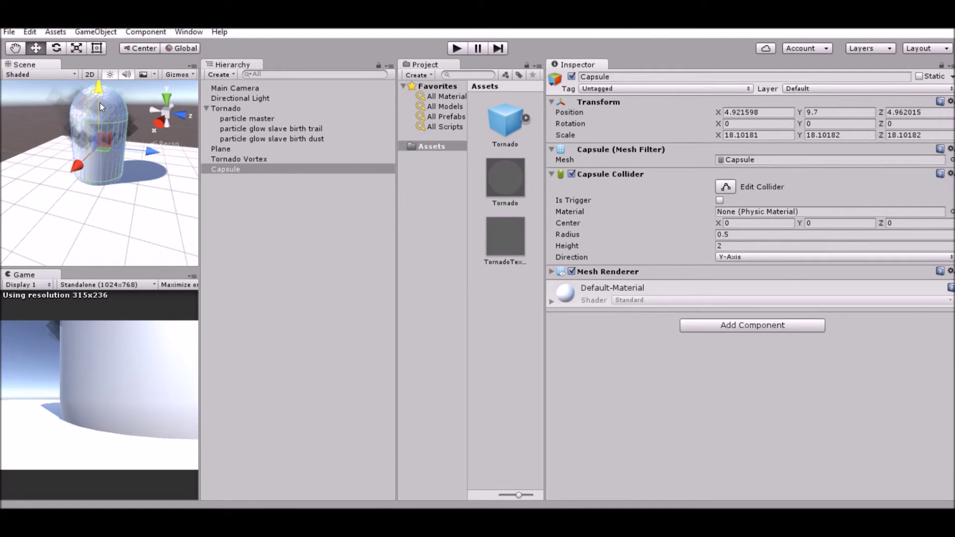
Duplicate the capsule into four further copies of increasing uniform scale, the largest about 56.
{"action": "left_click", "coordinate": [219, 169]}
{"action": "key", "text": "ctrl+d"}
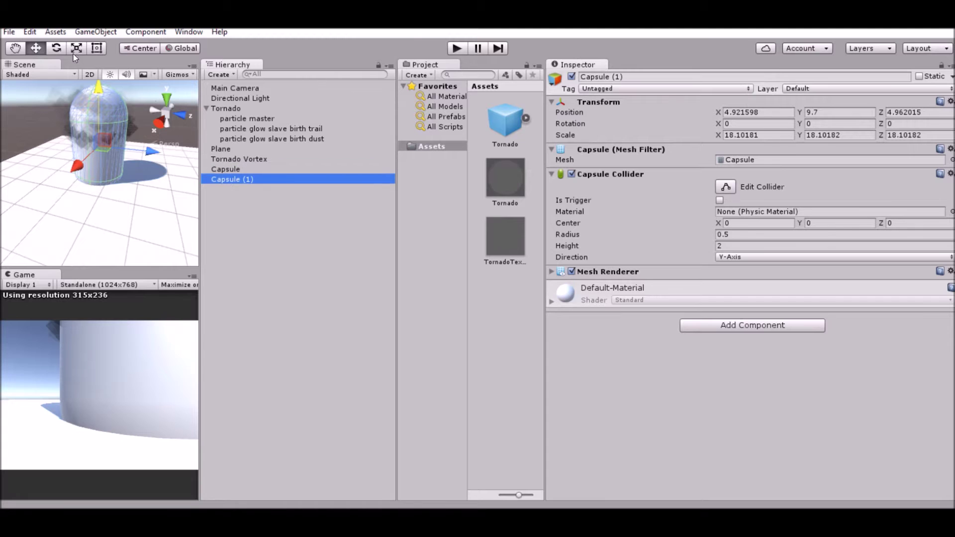
{"action": "left_click", "coordinate": [76, 48]}
{"action": "mouse_move", "coordinate": [118, 144]}
{"action": "left_mouse_down"}
{"action": "mouse_move", "coordinate": [109, 149]}
{"action": "mouse_move", "coordinate": [126, 152]}
{"action": "left_mouse_up"}
{"action": "left_click", "coordinate": [225, 179]}
{"action": "key", "text": "ctrl+d"}
{"action": "key", "text": "ctrl+d"}
{"action": "key", "text": "ctrl+d"}
{"action": "scroll", "coordinate": [110, 159], "scroll_direction": "up", "scroll_amount": 2}
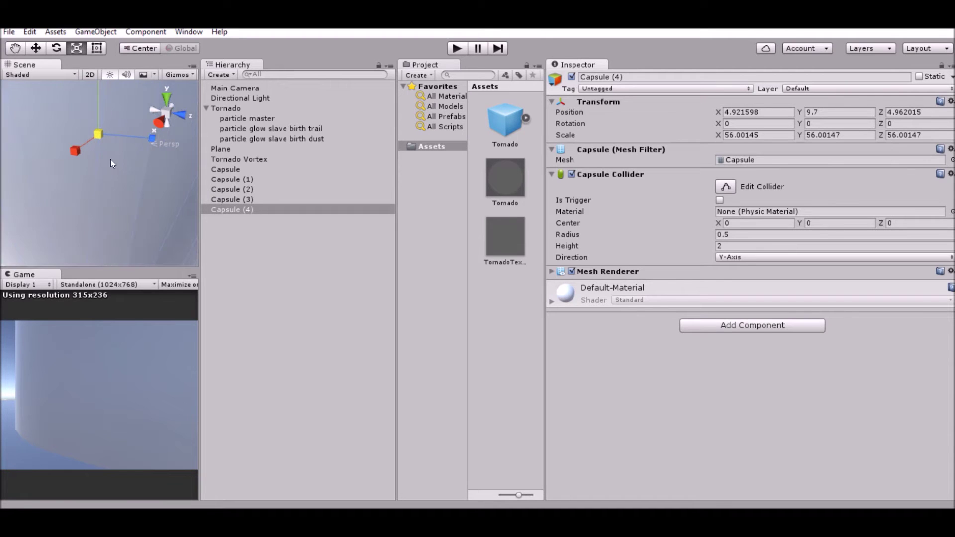
Parent all five capsules to Tornado Vortex and nest Tornado Vortex under Tornado.
{"action": "scroll", "coordinate": [103, 168], "scroll_direction": "down", "scroll_amount": 2}
{"action": "left_click", "coordinate": [239, 171], "text": "shift"}
{"action": "left_click_drag", "start_coordinate": [243, 184], "coordinate": [230, 108]}
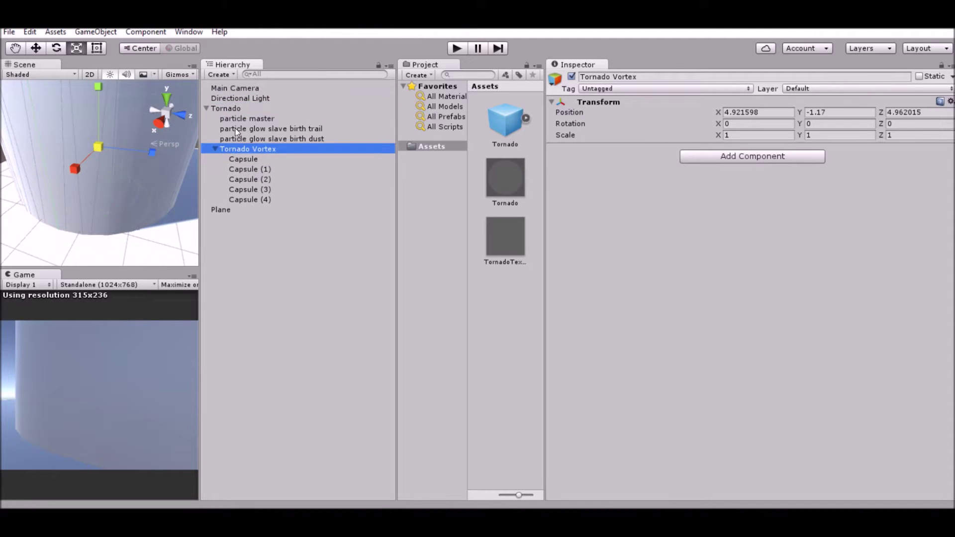
Rename all five capsules under Tornado Vortex as Tornado Vortex Child.
{"action": "left_click", "coordinate": [251, 155]}
{"action": "left_click", "coordinate": [268, 199], "text": "shift"}
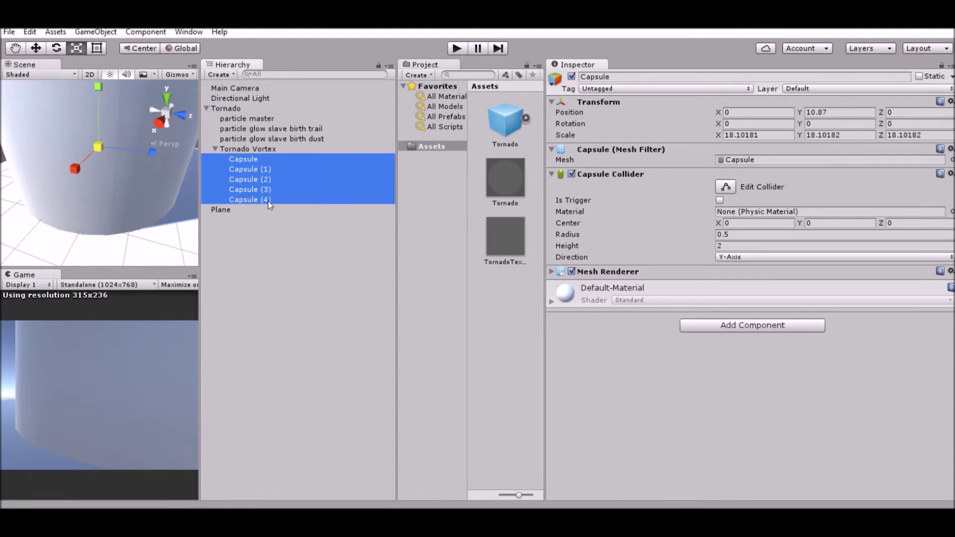
{"action": "left_click", "coordinate": [596, 78]}
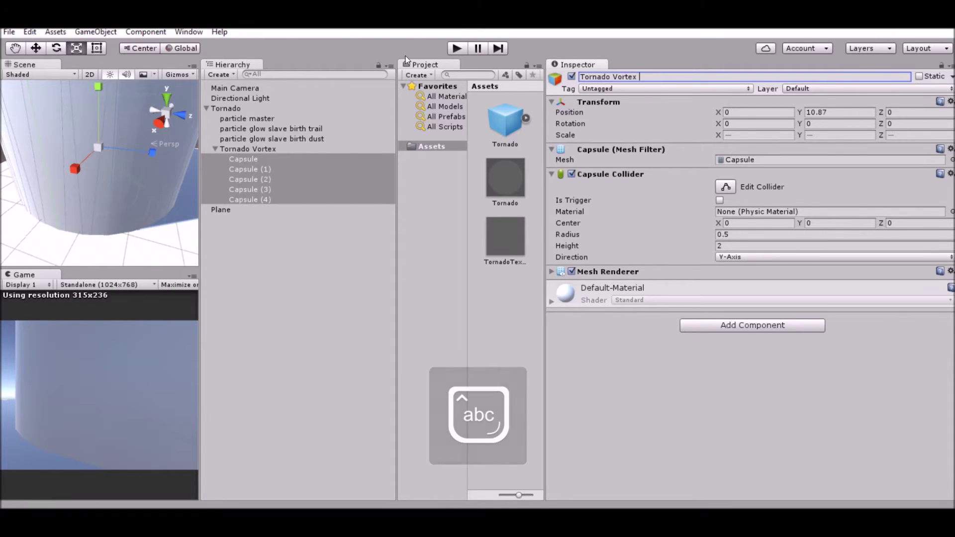
{"action": "type", "text": "Tornado Vortex Child"}
{"action": "key", "text": "Return"}
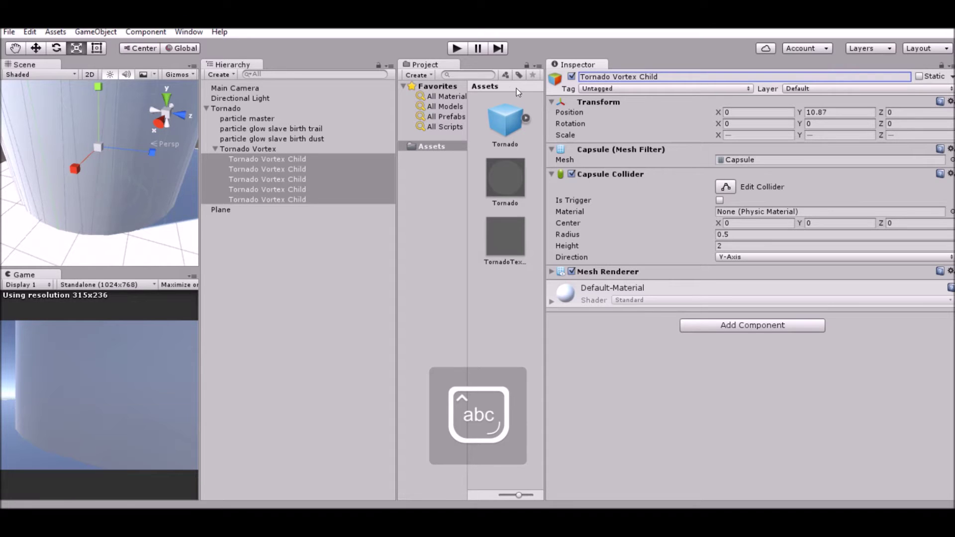
Make the five Tornado Vortex Child capsule colliders triggers and remove their Mesh Renderer components.
{"action": "left_click", "coordinate": [719, 200]}
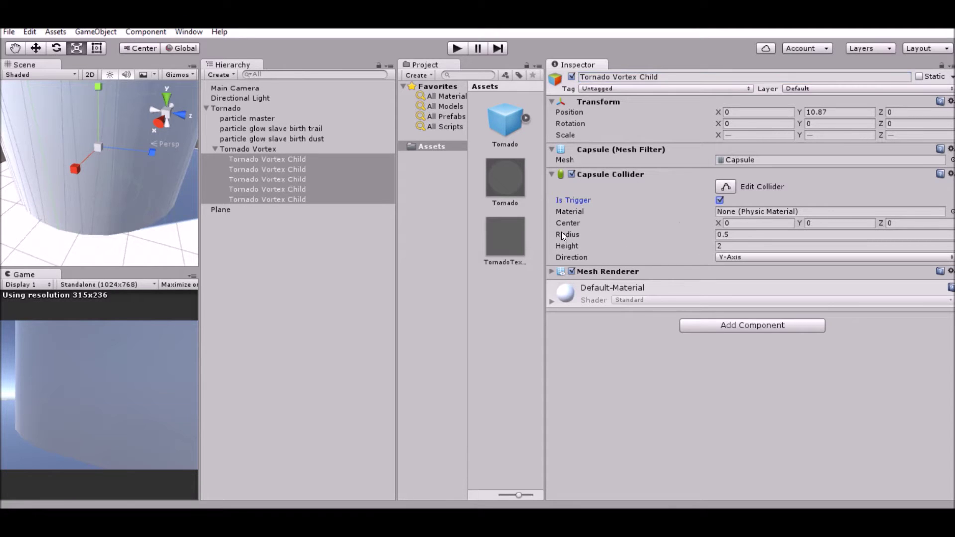
{"action": "left_click", "coordinate": [950, 271]}
{"action": "left_click", "coordinate": [868, 303]}
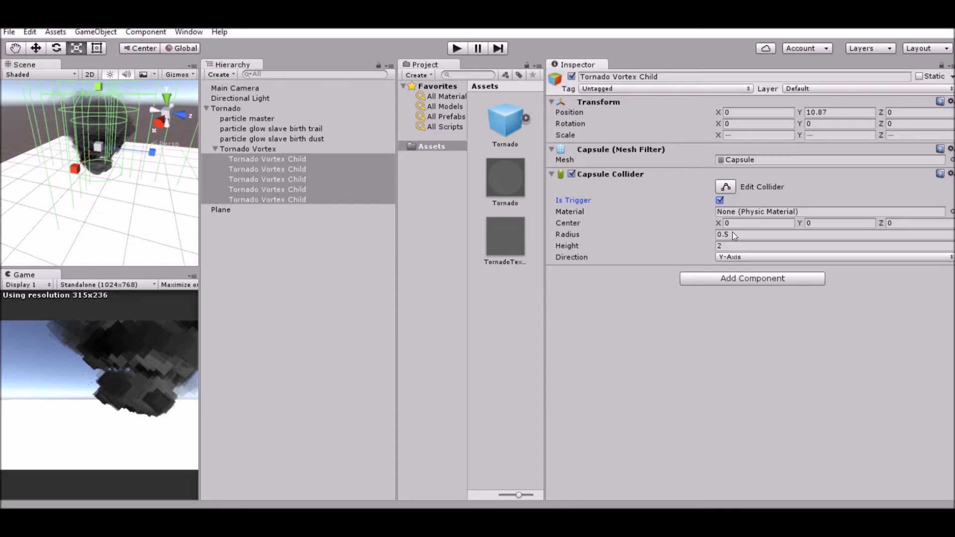
Assign the Tornado tag to the first Tornado Vortex Child, the one with scale about 18.1.
{"action": "left_click", "coordinate": [294, 158]}
{"action": "scroll", "coordinate": [84, 131], "scroll_direction": "up", "scroll_amount": 3}
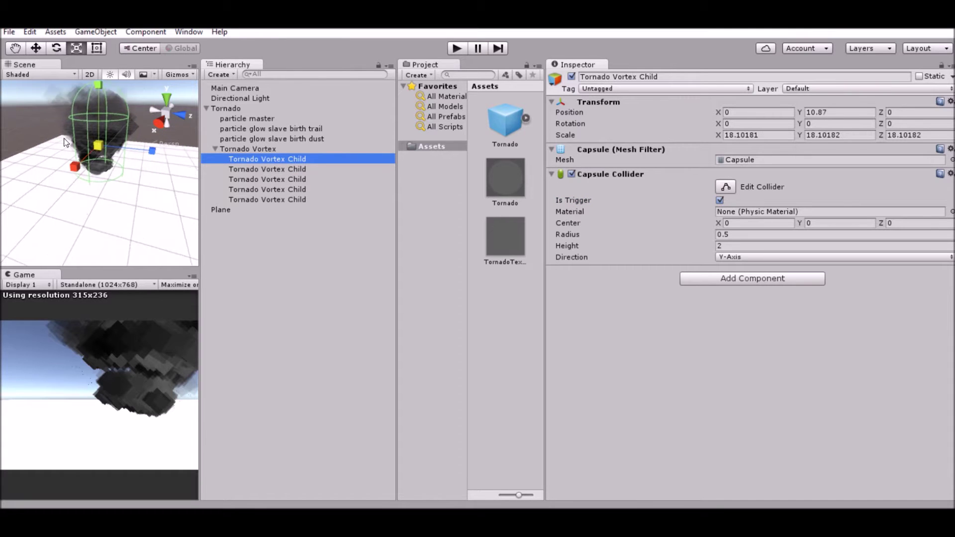
{"action": "middle_click_drag", "start_coordinate": [83, 131], "coordinate": [95, 148]}
{"action": "scroll", "coordinate": [72, 189], "scroll_direction": "up", "scroll_amount": 2}
{"action": "scroll", "coordinate": [94, 148], "scroll_direction": "up", "scroll_amount": 3}
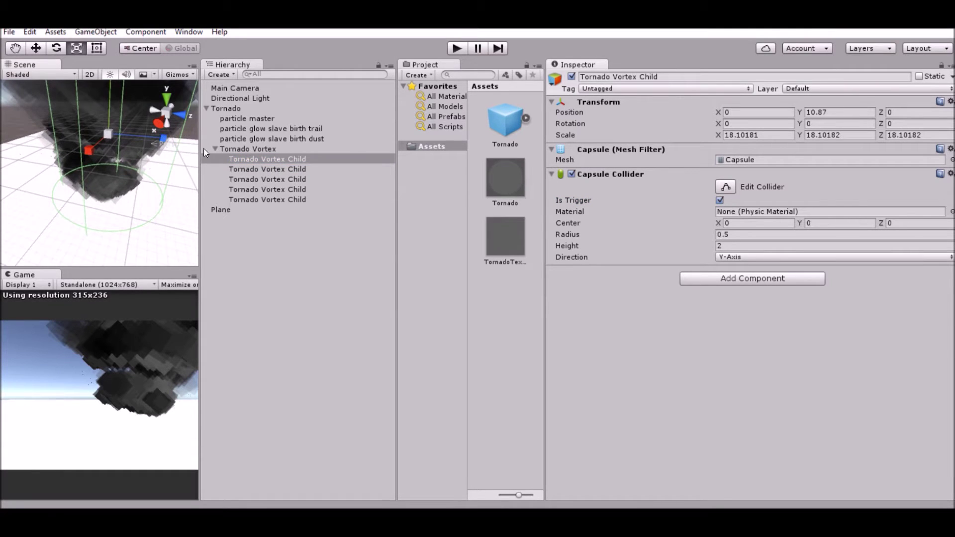
{"action": "left_click_drag", "start_coordinate": [613, 78], "coordinate": [612, 84]}
{"action": "left_click", "coordinate": [610, 88]}
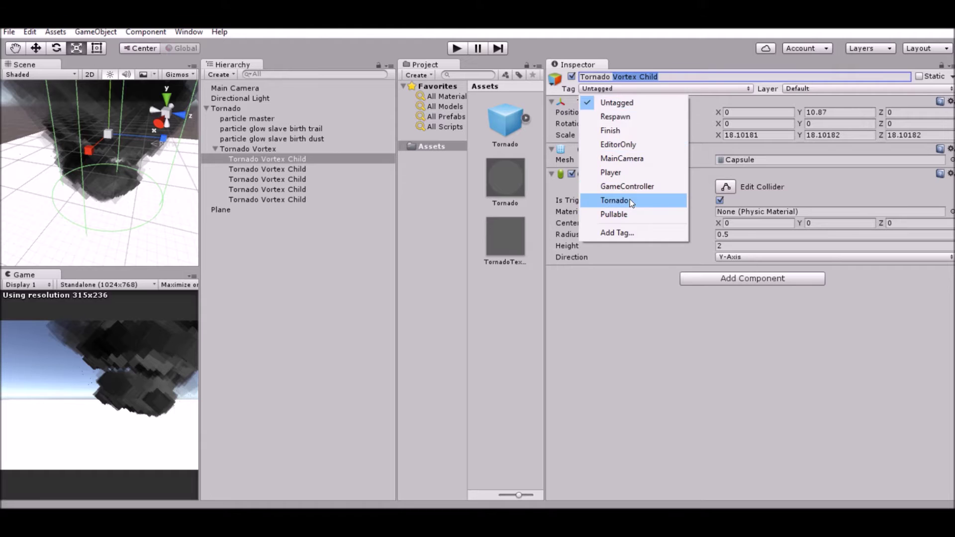
{"action": "left_click", "coordinate": [622, 200]}
Add a new script component named TornadoVortex to the selected Tornado Vortex Child.
{"action": "left_click", "coordinate": [704, 279]}
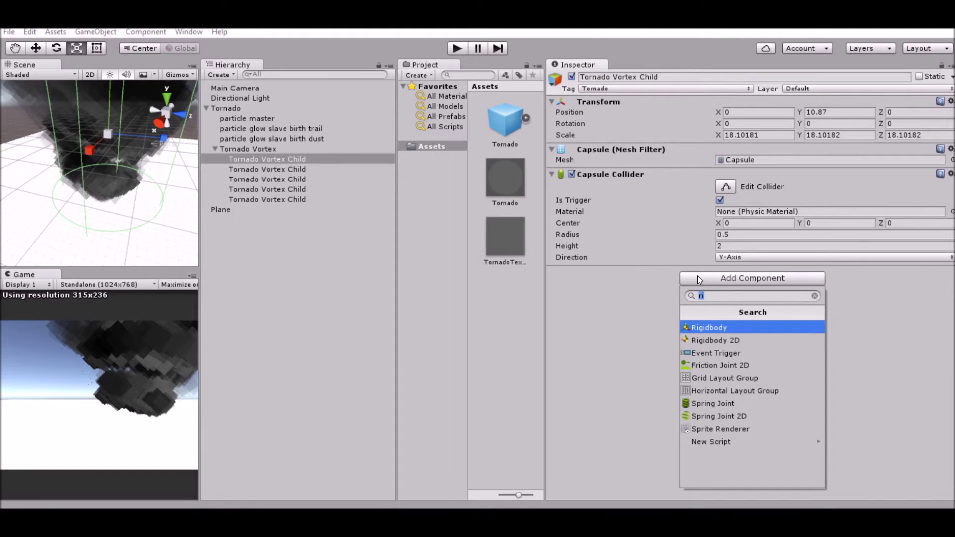
{"action": "type", "text": "To"}
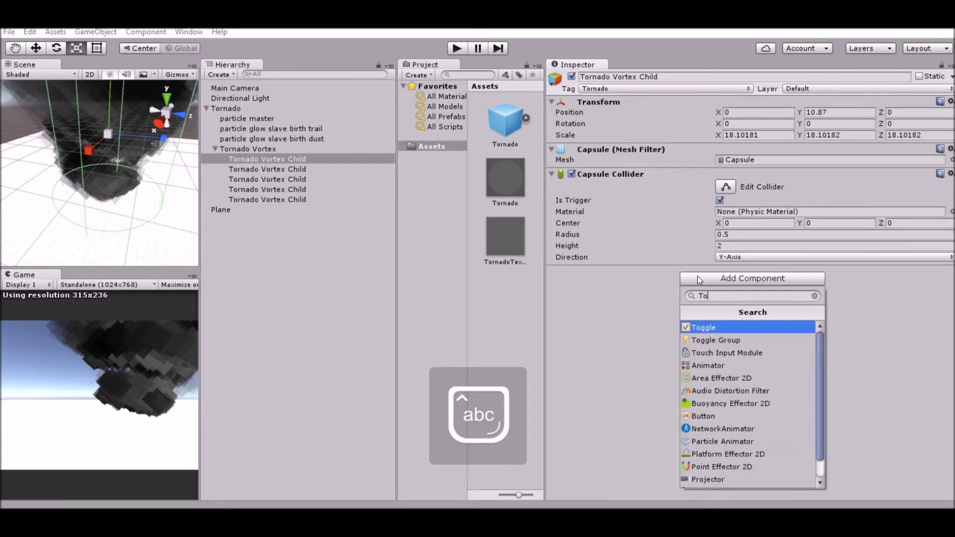
{"action": "type", "text": "rnado"}
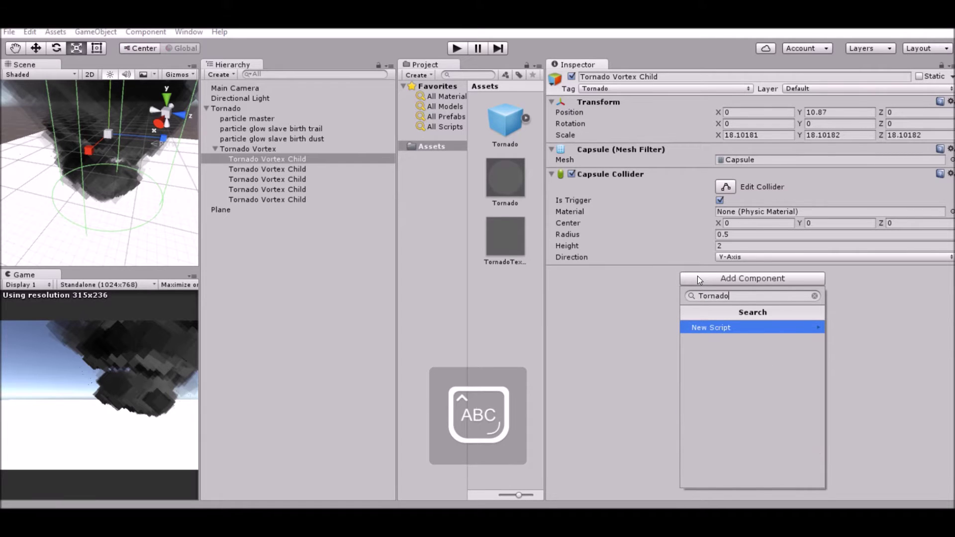
{"action": "type", "text": "Vorte"}
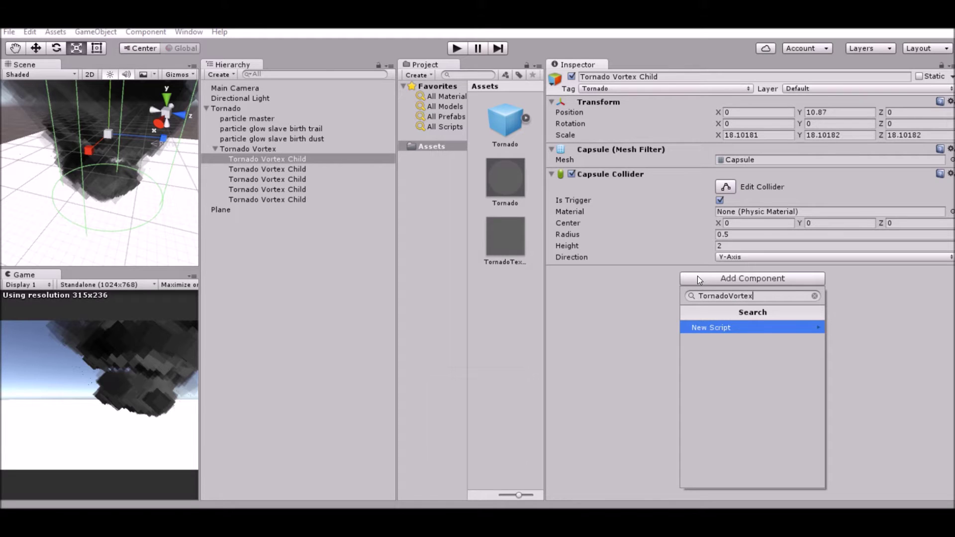
{"action": "type", "text": "x"}
{"action": "key", "text": "Return"}
{"action": "key", "text": "Return"}
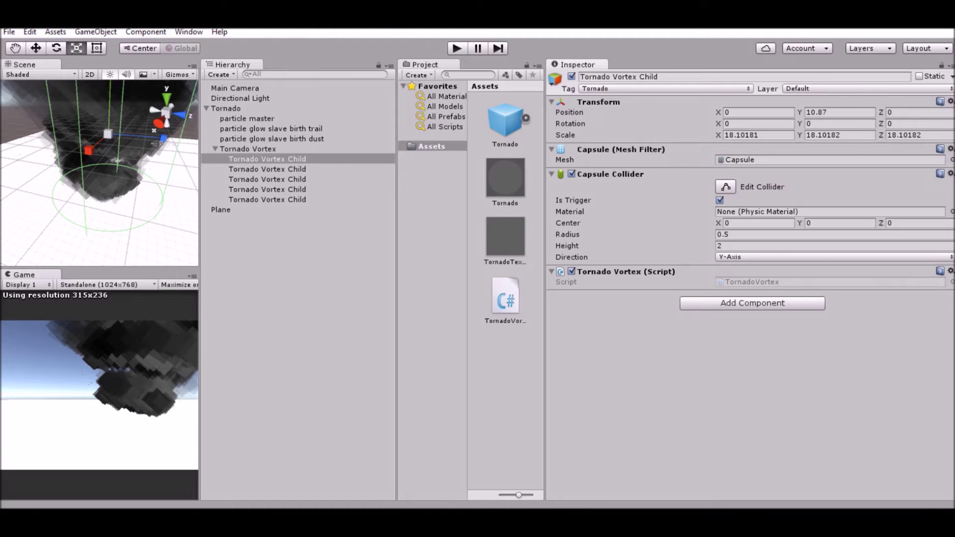
Open the TornadoVortex script in MonoDevelop and delete the default Start and Update methods with their comments.
{"action": "left_click", "coordinate": [743, 284]}
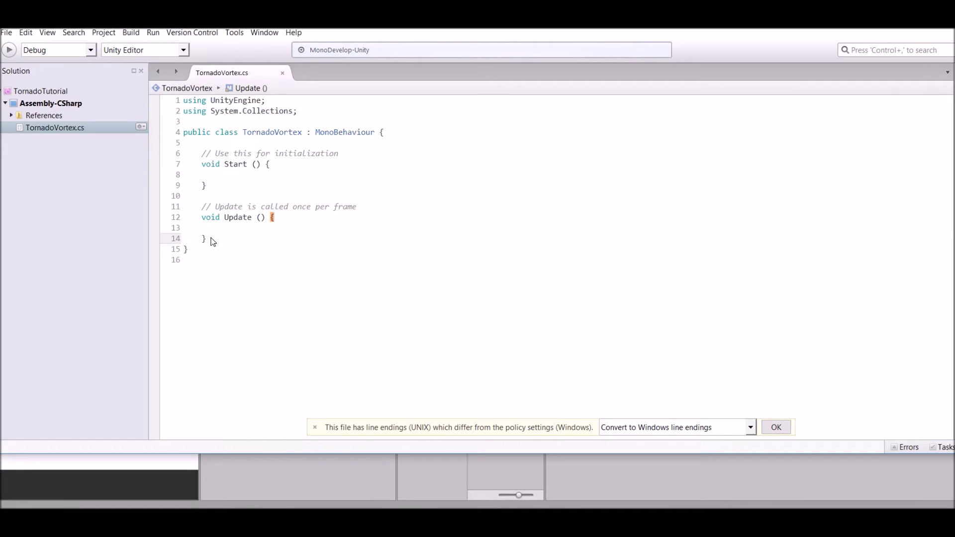
{"action": "left_click_drag", "start_coordinate": [213, 242], "coordinate": [199, 158]}
{"action": "key", "text": "Delete"}
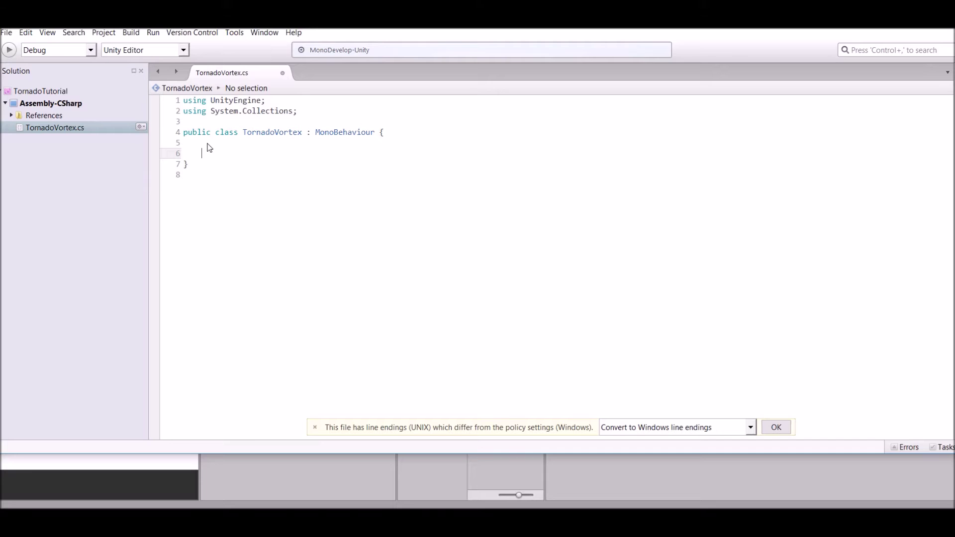
Write an empty public void OnTriggerStay(Collider coll) method in the TornadoVortex class.
{"action": "type", "text": "public void OnTriggerS"}
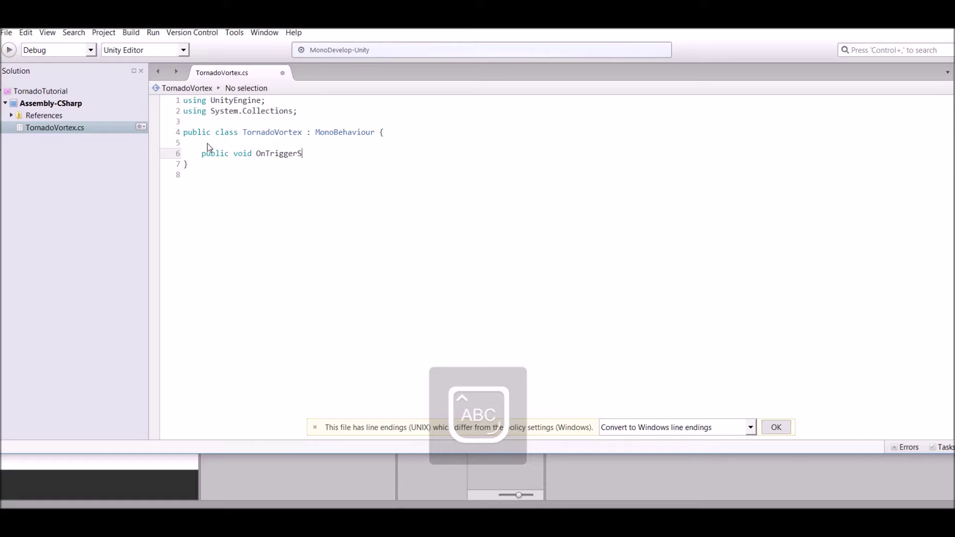
{"action": "type", "text": "("}
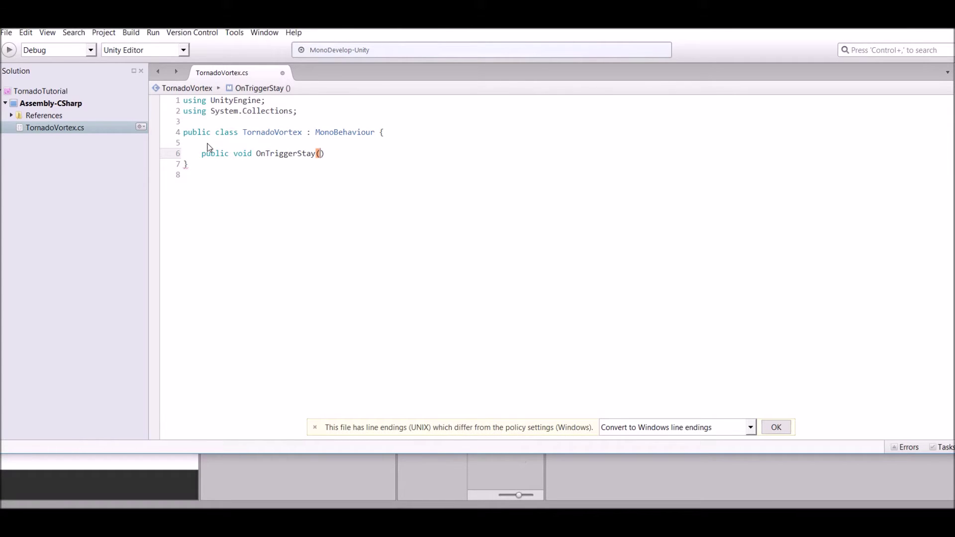
{"action": "type", "text": "Clo"}
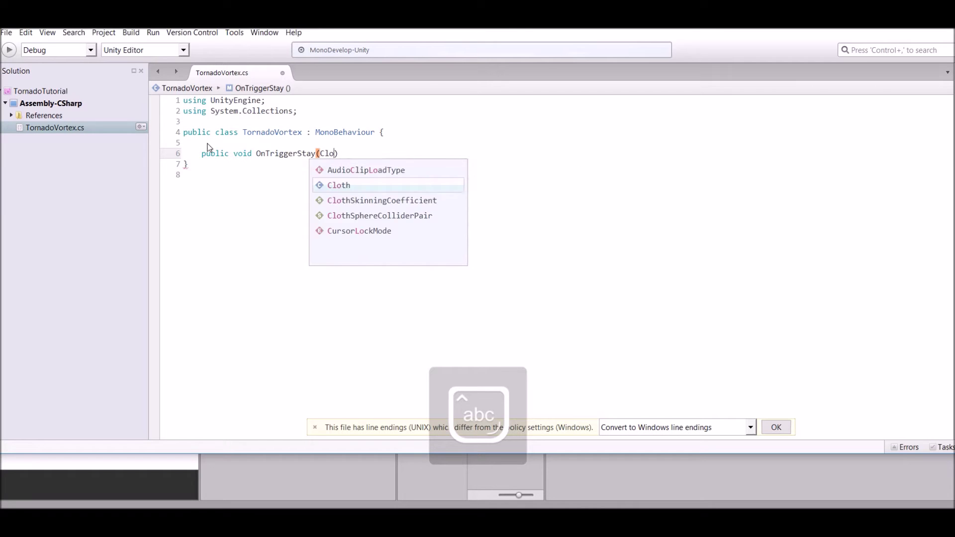
{"action": "key", "text": "BackSpace"}
{"action": "key", "text": "BackSpace"}
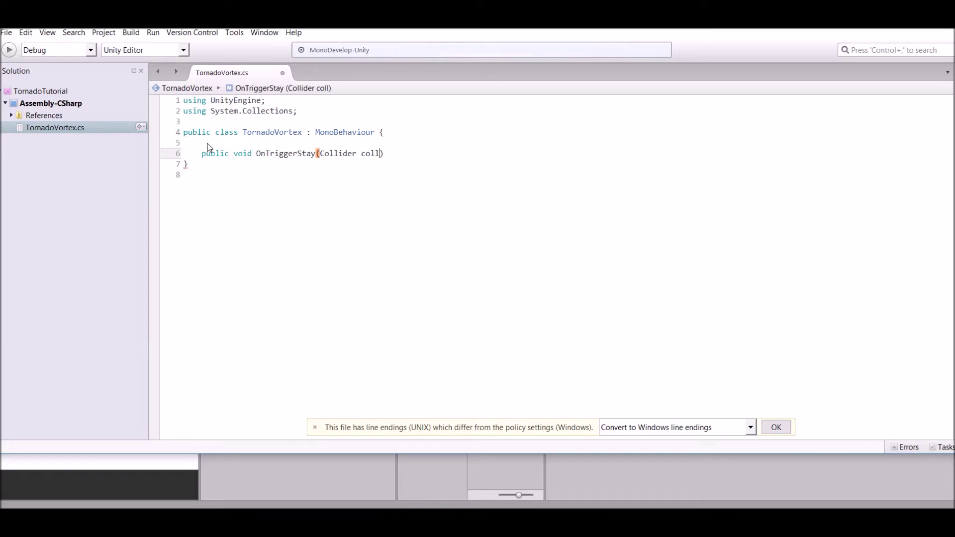
{"action": "key", "text": "Down"}
{"action": "key", "text": "Up"}
{"action": "key", "text": "Return"}
{"action": "type", "text": "{}"}
{"action": "key", "text": "Return"}
{"action": "key", "text": "Up"}
{"action": "key", "text": "Return"}
Declare the field private GameObject PullOBJ; above OnTriggerStay, separated from the method by a blank line.
{"action": "left_click", "coordinate": [371, 145]}
{"action": "key", "text": "Return"}
{"action": "key", "text": "Return"}
{"action": "key", "text": "Up"}
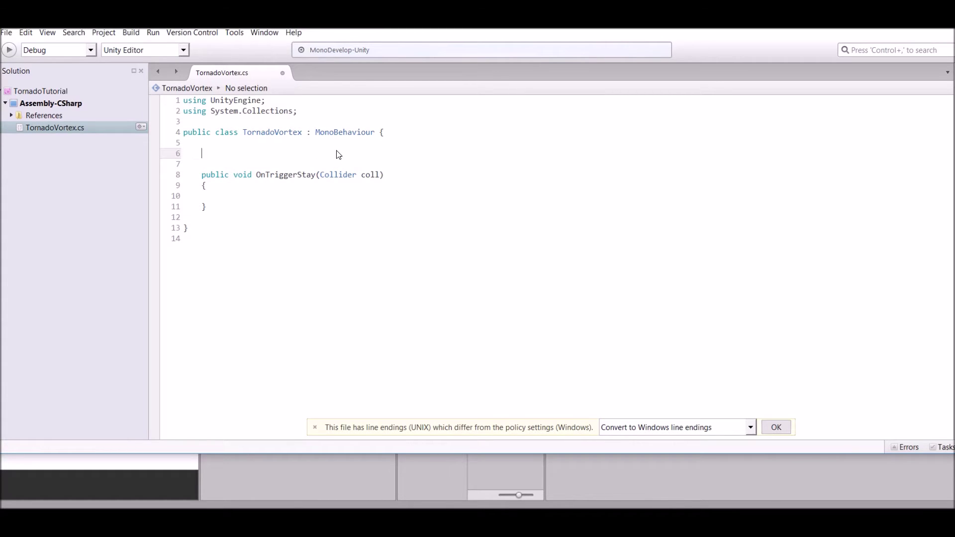
{"action": "type", "text": "publ"}
{"action": "key", "text": "BackSpace"}
{"action": "key", "text": "BackSpace"}
{"action": "key", "text": "BackSpace"}
{"action": "type", "text": "ri"}
{"action": "key", "text": "Return"}
{"action": "type", "text": "GameObject PullO"}
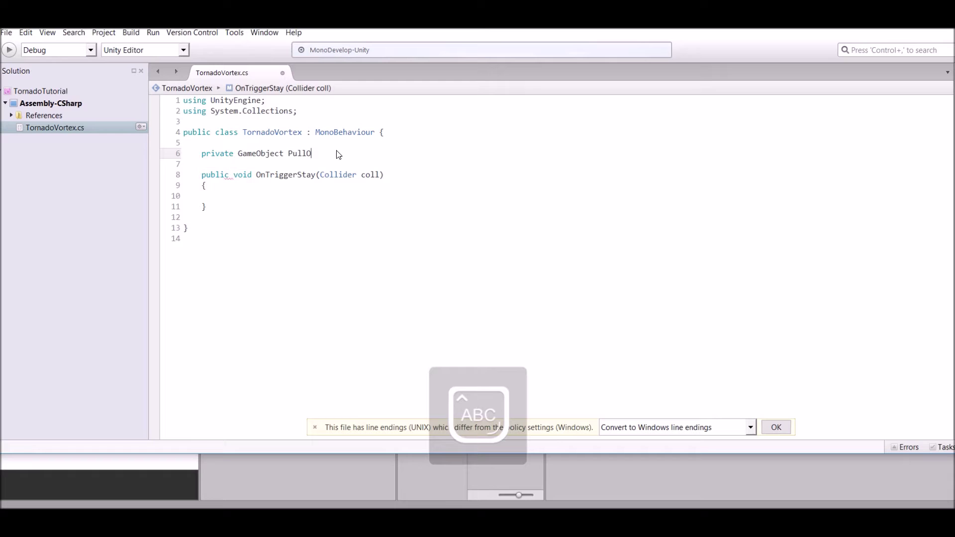
{"action": "type", "text": "BJ;"}
Declare a public float field on a new line directly below PullOBJ.
{"action": "key", "text": "Return"}
{"action": "type", "text": "p"}
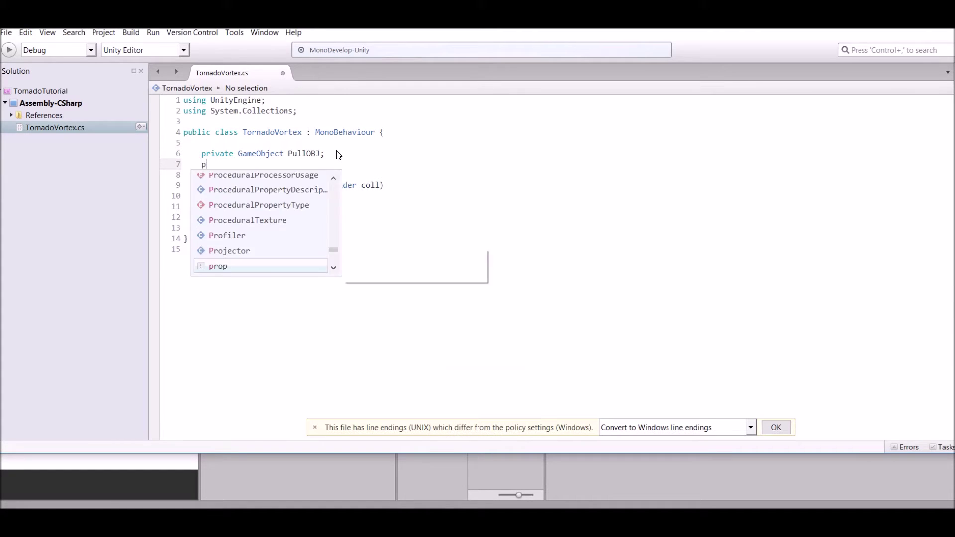
{"action": "type", "text": "ublic floa"}
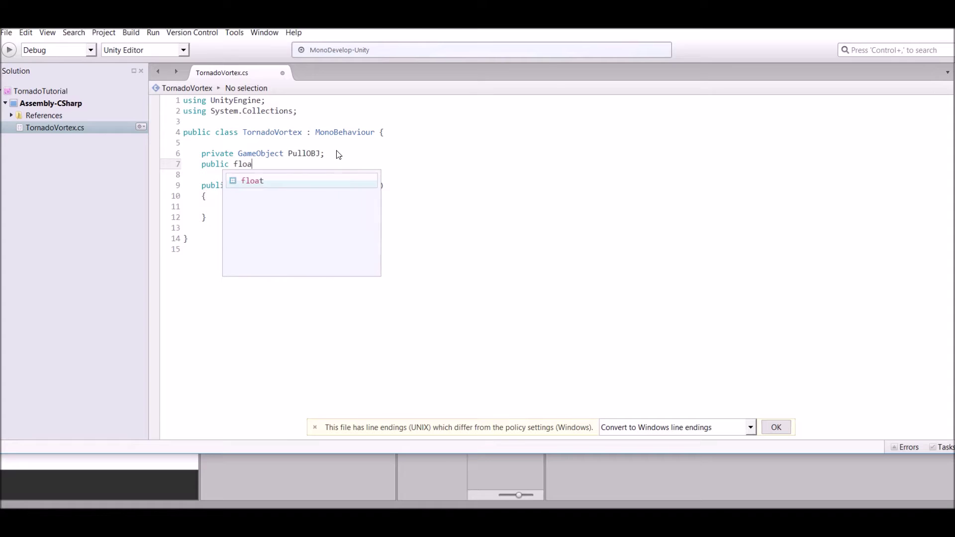
{"action": "type", "text": "t"}
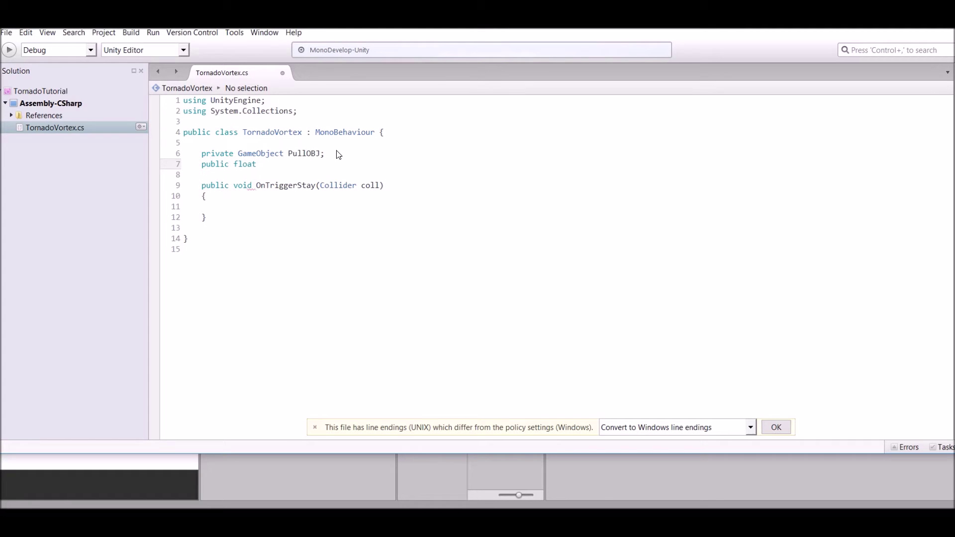
{"action": "key", "text": "Caps_Lock"}
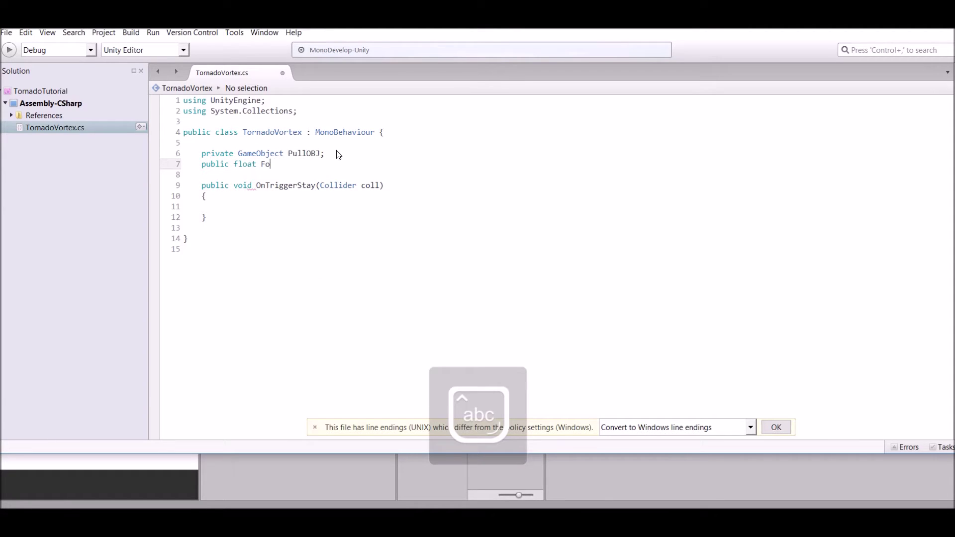
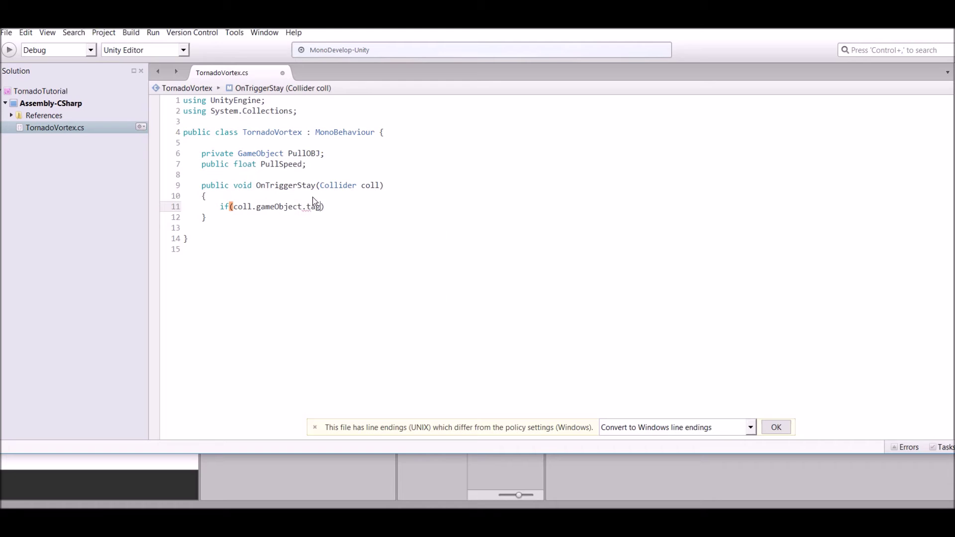
Complete the if condition in OnTriggerStay so it checks that coll.gameObject.tag equals "Pullable", and give it an empty braced body.
{"action": "type", "text": "\"Pullable\") "}
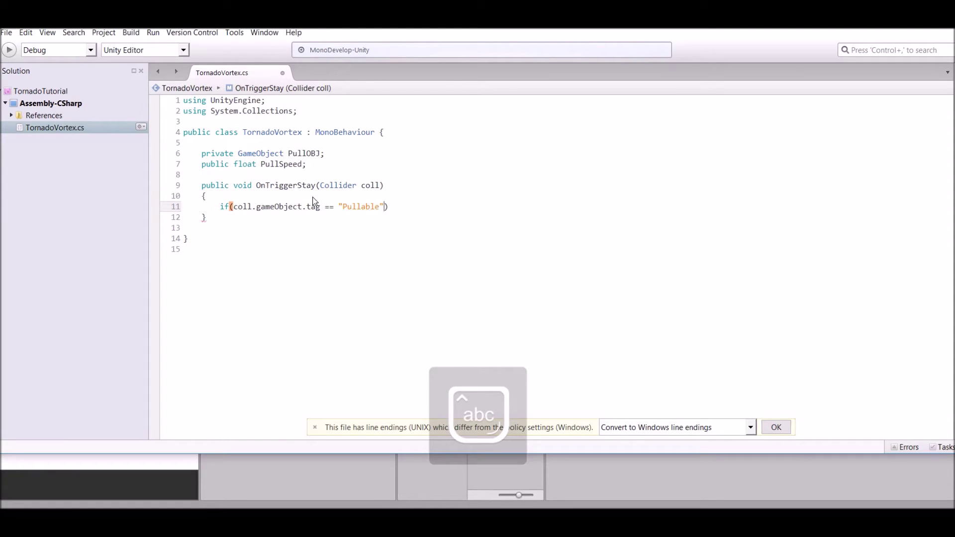
{"action": "type", "text": "{"}
{"action": "key", "text": "Return"}
{"action": "key", "text": "Up"}
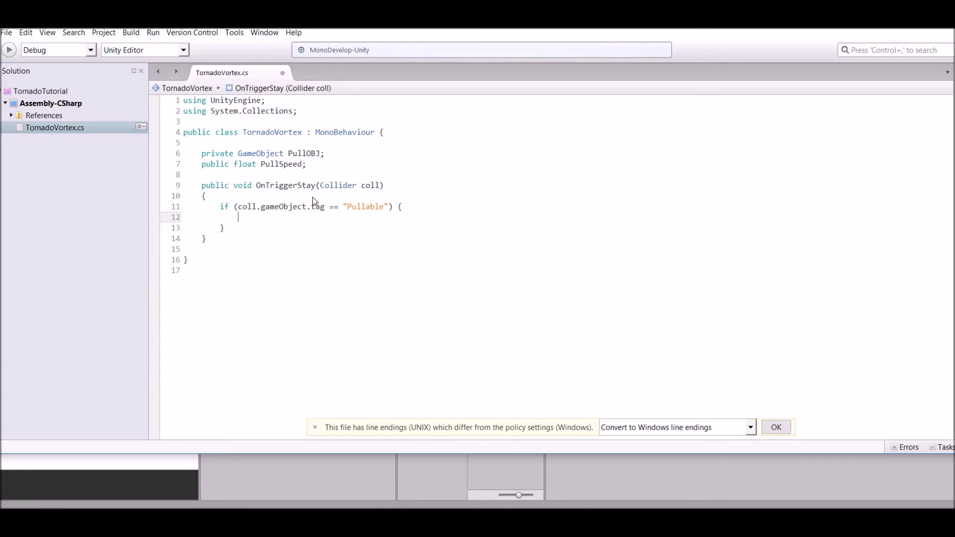
Inside the if block, assign coll.gameObject to PullOBJ and leave a blank line below the statement.
{"action": "type", "text": "Pull"}
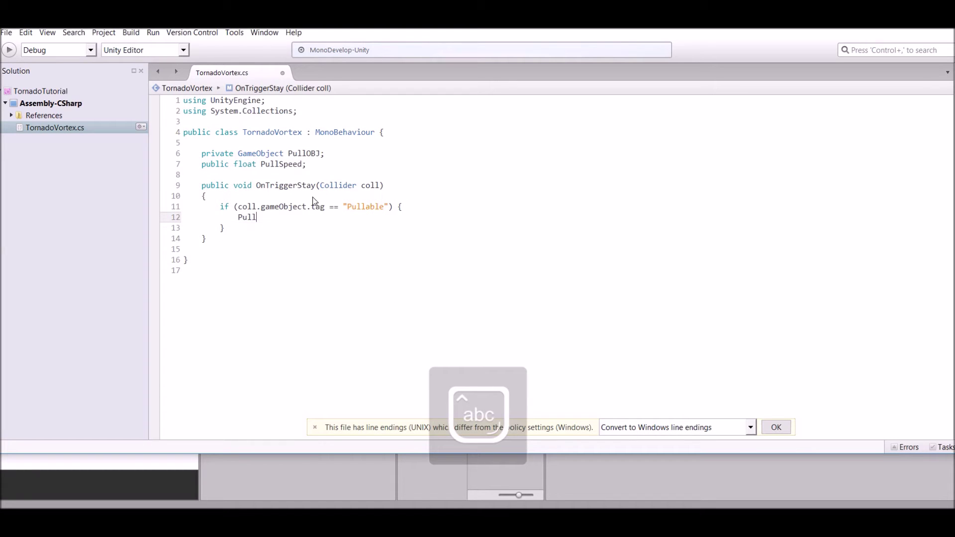
{"action": "type", "text": "OBJ = "}
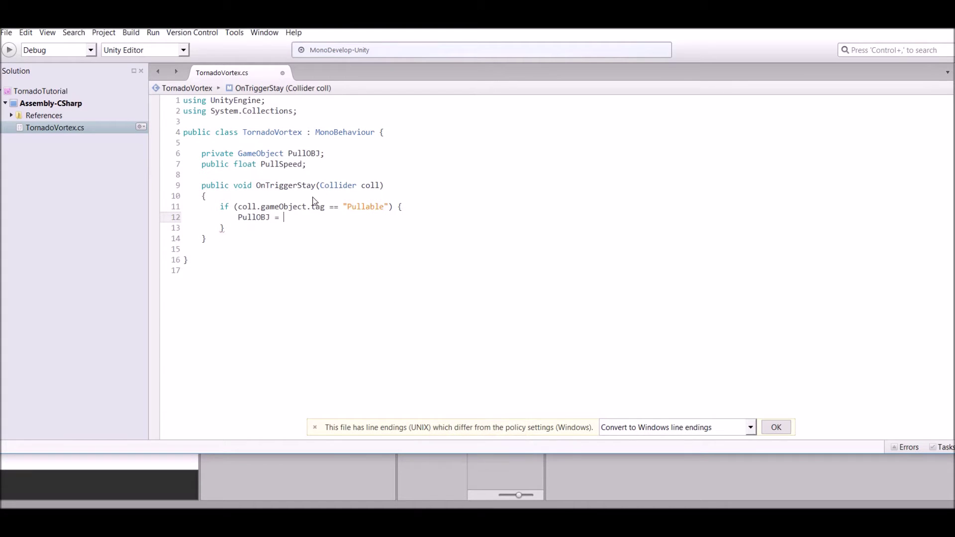
{"action": "type", "text": "coll.ga"}
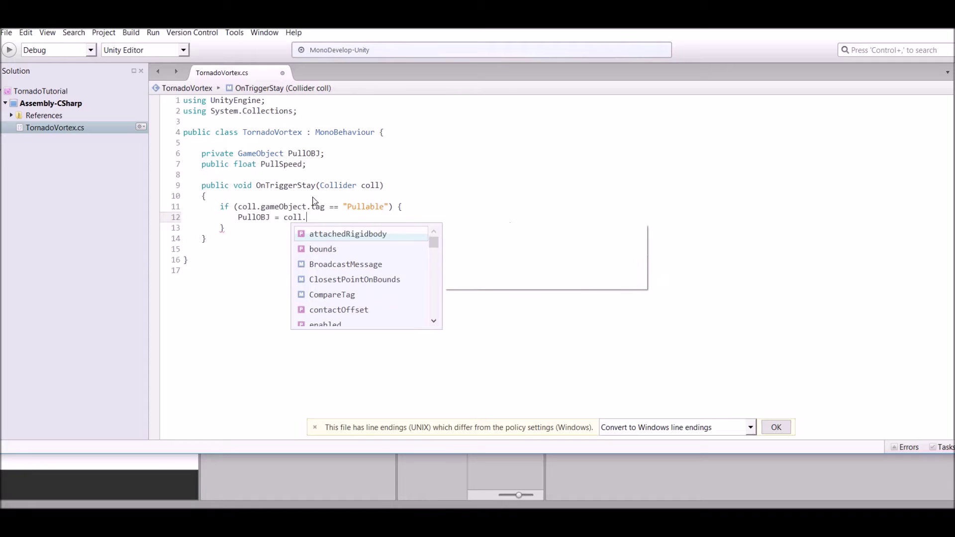
{"action": "key", "text": "Return"}
{"action": "type", "text": ";"}
{"action": "key", "text": "Return"}
{"action": "key", "text": "Return"}
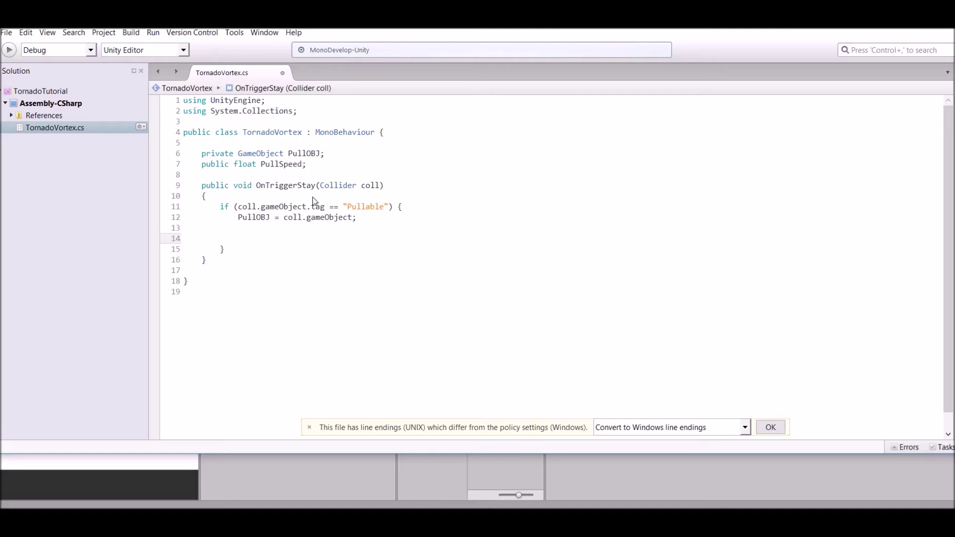
Below the blank line, begin a statement assigning Vector3.MoveTowards to PullOBJ.transform.position.
{"action": "type", "text": "PullOBJ"}
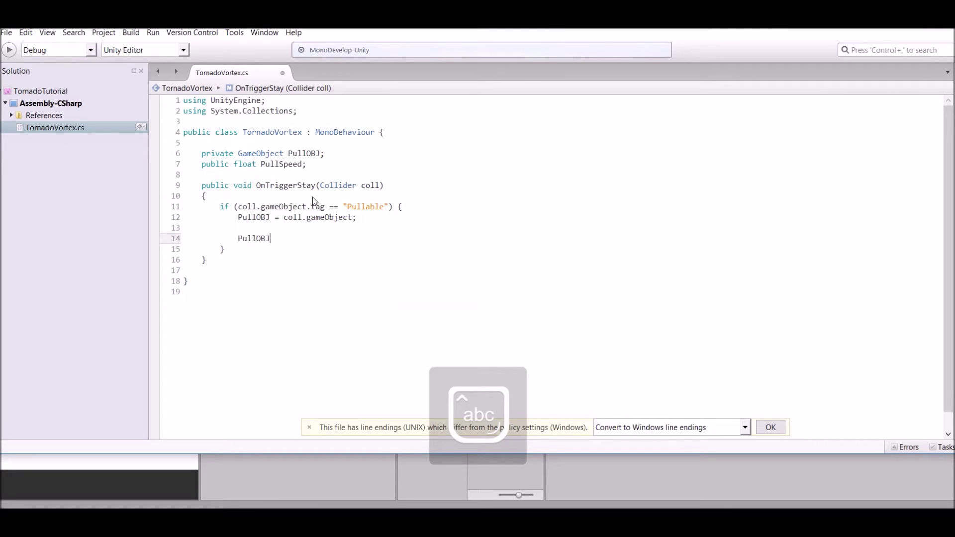
{"action": "type", "text": ".transform.p"}
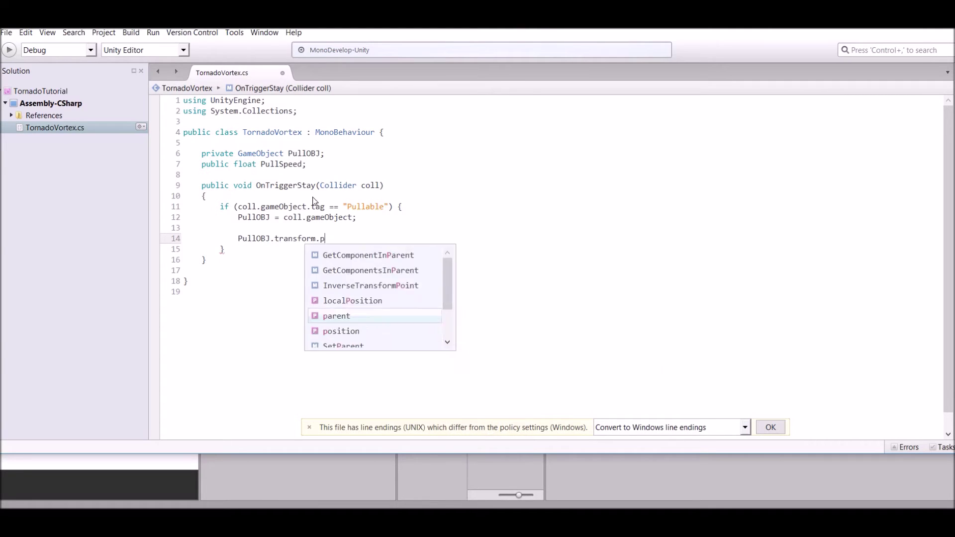
{"action": "type", "text": "osition = "}
{"action": "type", "text": "Ve"}
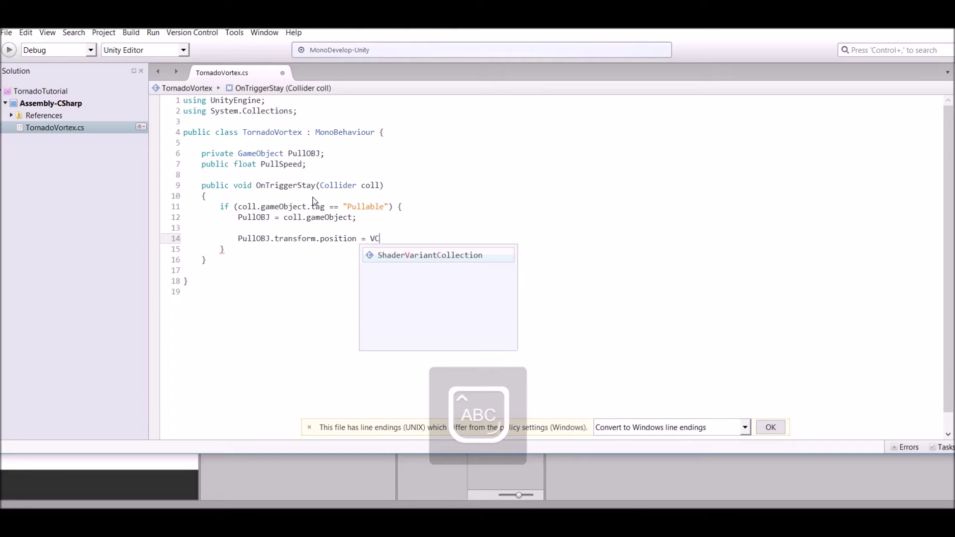
{"action": "type", "text": "c"}
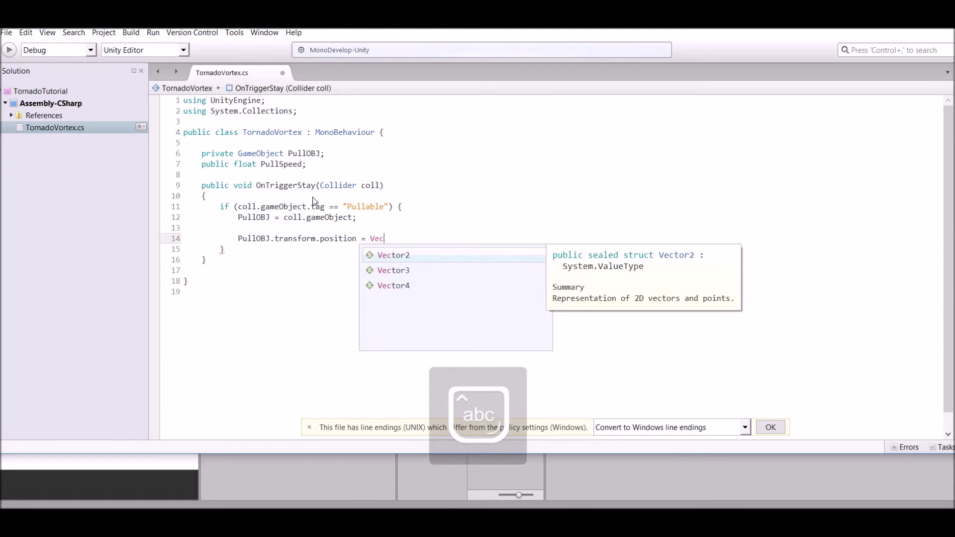
{"action": "type", "text": "tor3.MoveTowards"}
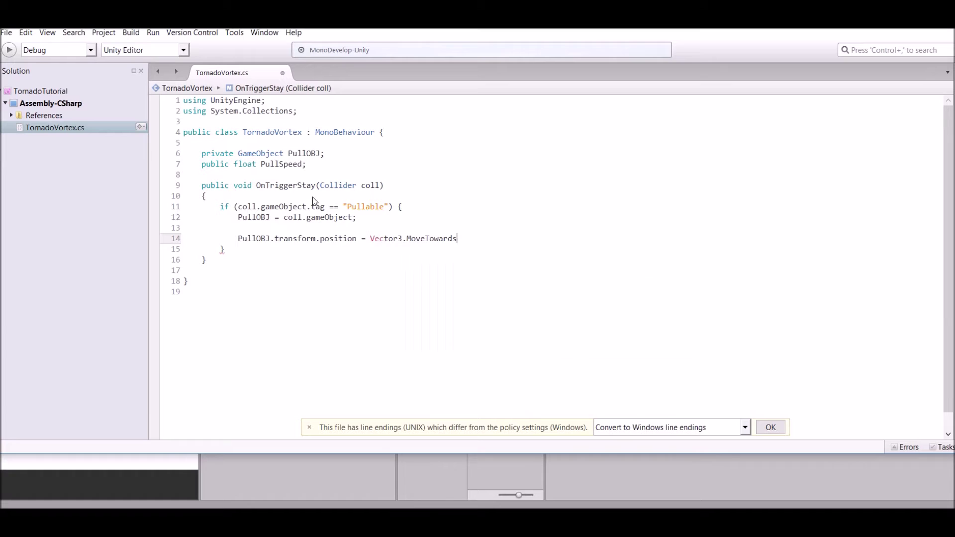
{"action": "type", "text": "(PullOBJ"}
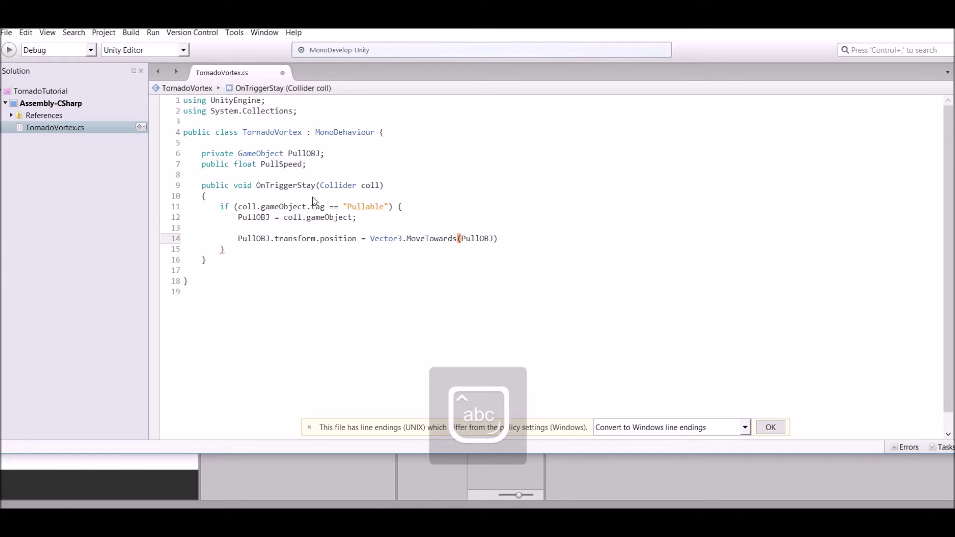
{"action": "type", "text": "."}
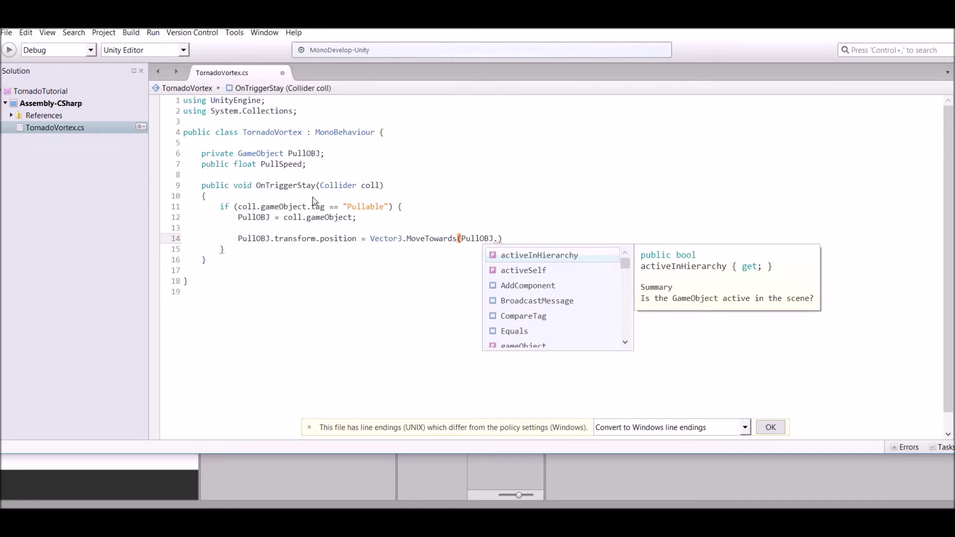
{"action": "type", "text": "transform.position"}
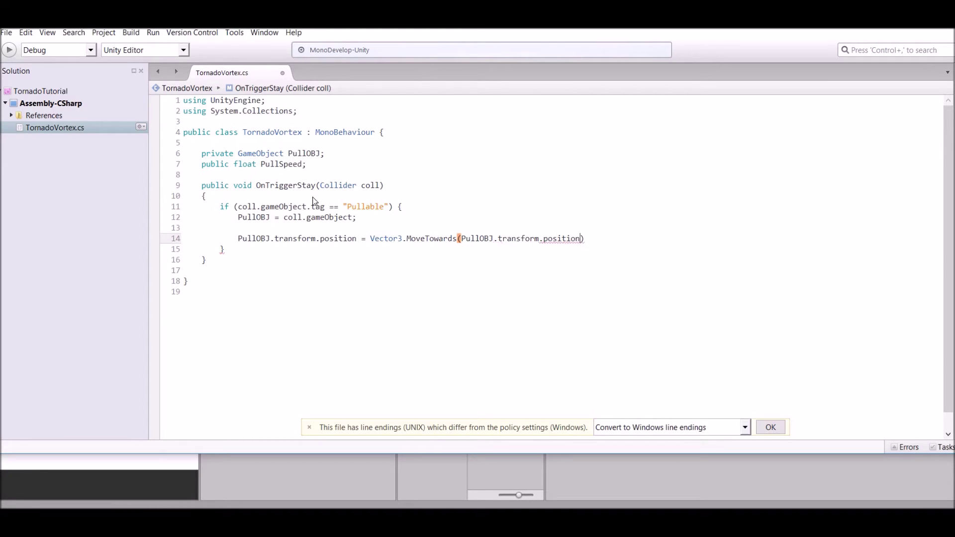
{"action": "type", "text": ", "}
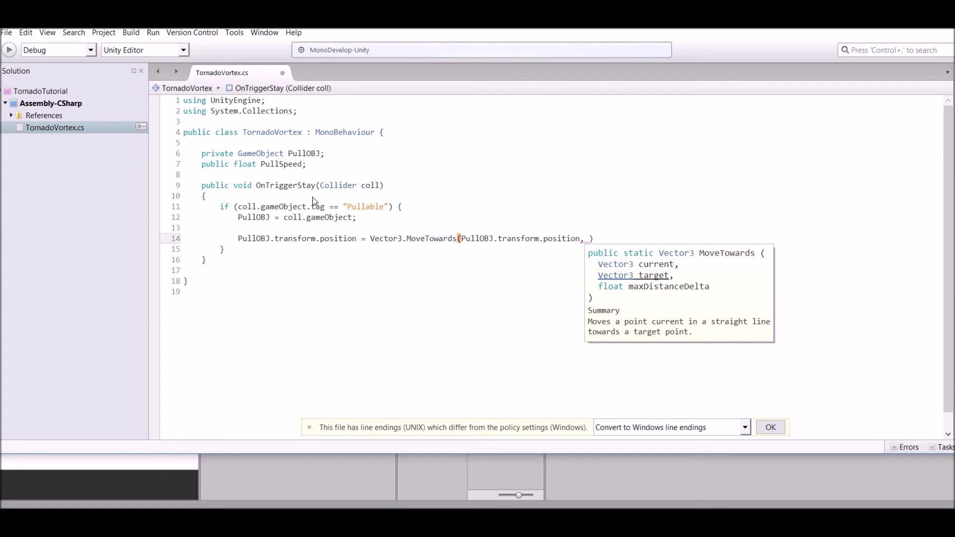
{"action": "type", "text": "this.transform.position"}
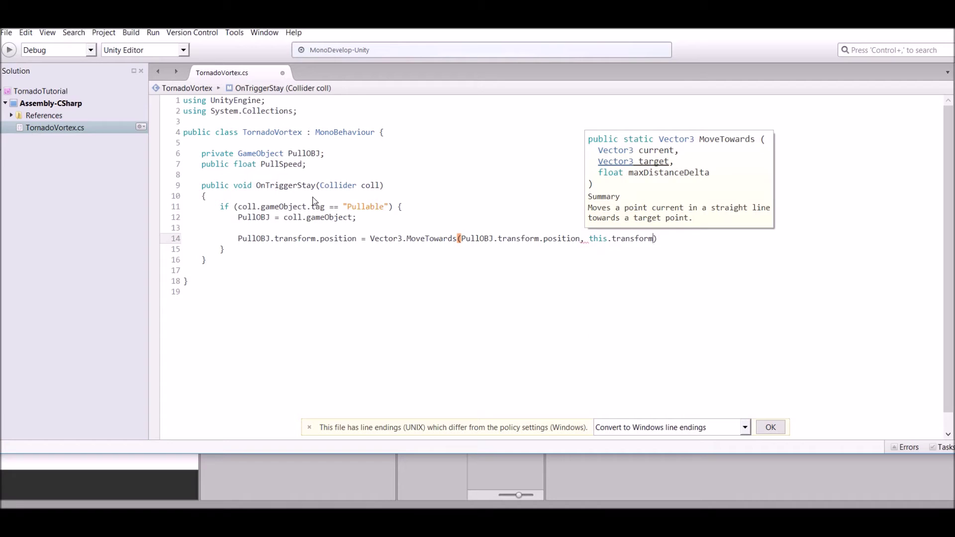
{"action": "type", "text": ","}
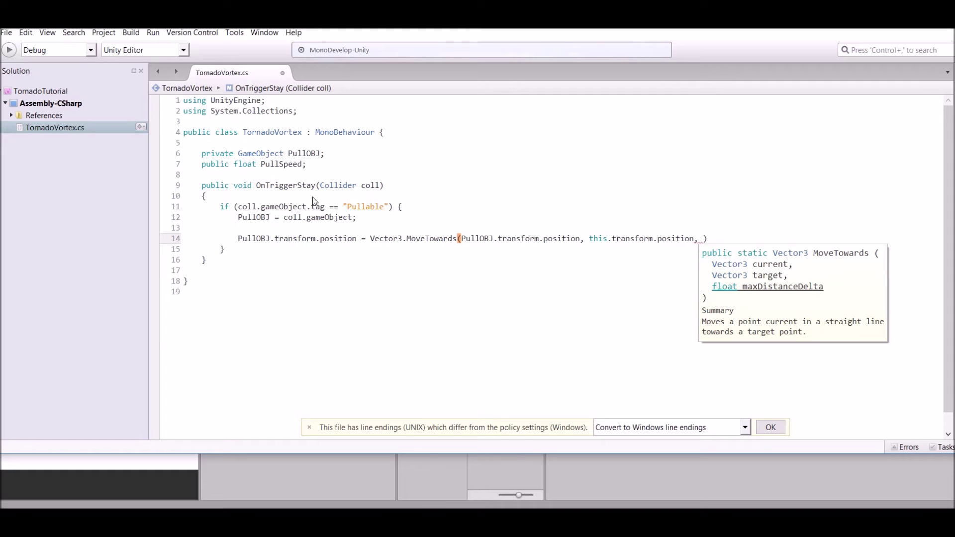
Enter PullSpeed * Time.deltaTime as the third MoveTowards argument and end the statement with a semicolon.
{"action": "key", "text": "Caps_Lock"}
{"action": "type", "text": "F"}
{"action": "key", "text": "Caps_Lock"}
{"action": "type", "text": "orr"}
{"action": "key", "text": "BackSpace"}
{"action": "key", "text": "BackSpace"}
{"action": "key", "text": "BackSpace"}
{"action": "key", "text": "BackSpace"}
{"action": "key", "text": "Caps_Lock"}
{"action": "type", "text": "P"}
{"action": "key", "text": "Caps_Lock"}
{"action": "type", "text": "ullOBJ"}
{"action": "key", "text": "Return"}
{"action": "key", "text": "BackSpace"}
{"action": "key", "text": "BackSpace"}
{"action": "key", "text": "BackSpace"}
{"action": "key", "text": "Caps_Lock"}
{"action": "type", "text": "S"}
{"action": "key", "text": "Caps_Lock"}
{"action": "type", "text": "pee"}
{"action": "key", "text": "Caps_Lock"}
{"action": "type", "text": "T"}
{"action": "key", "text": "Caps_Lock"}
{"action": "type", "text": "imne"}
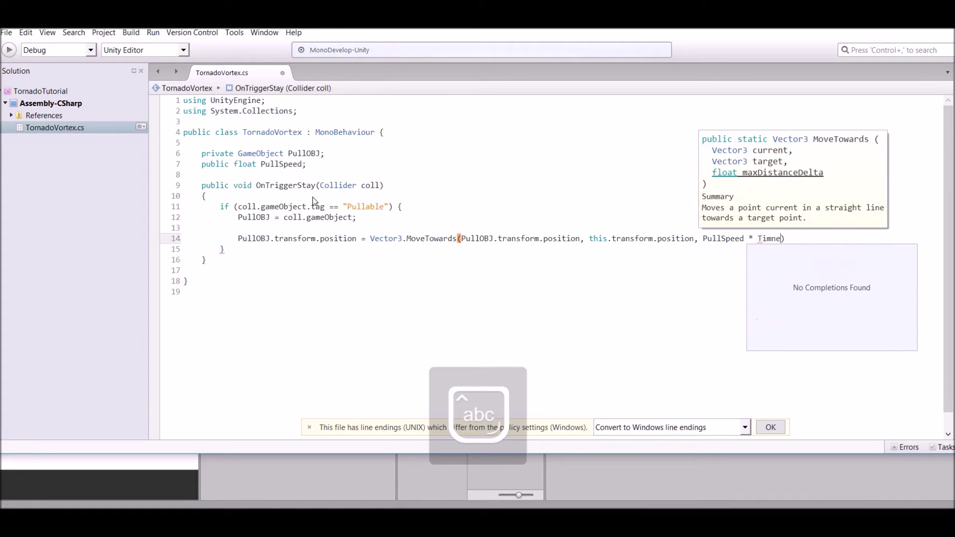
{"action": "key", "text": "BackSpace"}
{"action": "key", "text": "BackSpace"}
{"action": "type", "text": "e.deltaTime)"}
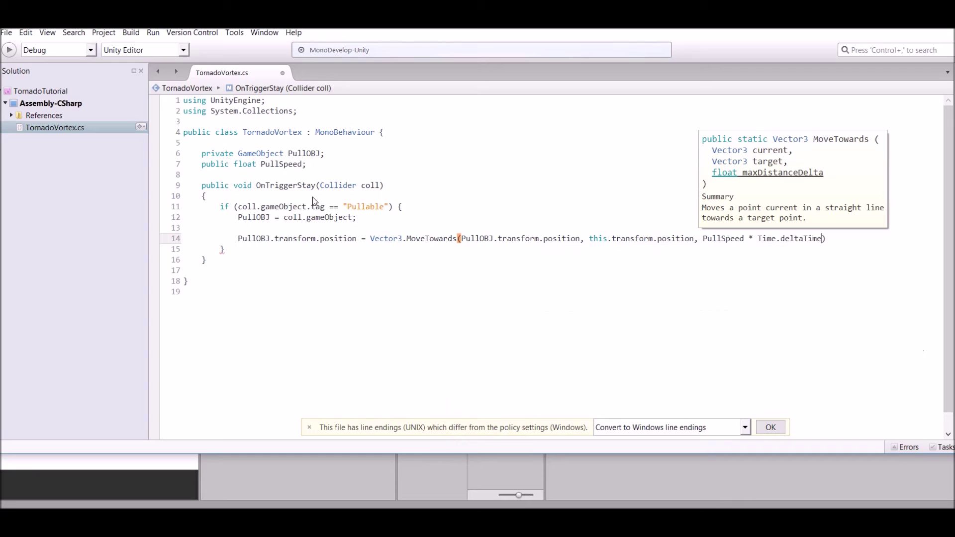
{"action": "type", "text": ";"}
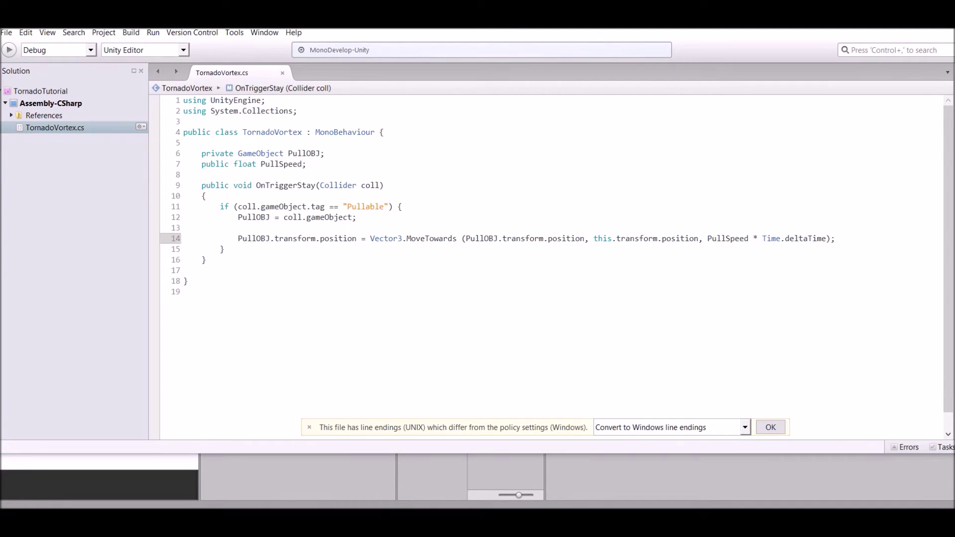
Switch to Unity and add the TornadoVortex script to the second through fifth Tornado Vortex Child objects together.
{"action": "left_click", "coordinate": [255, 455]}
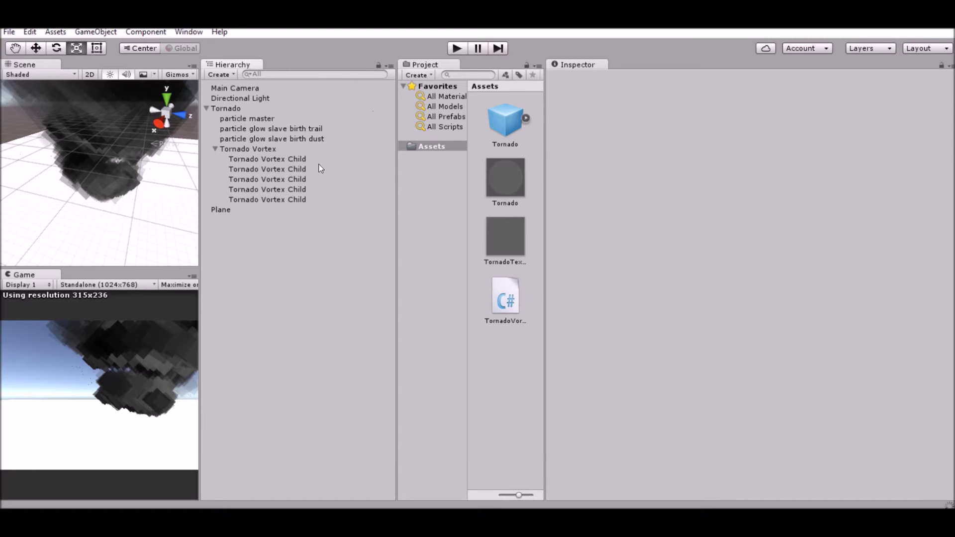
{"action": "left_click", "coordinate": [299, 169]}
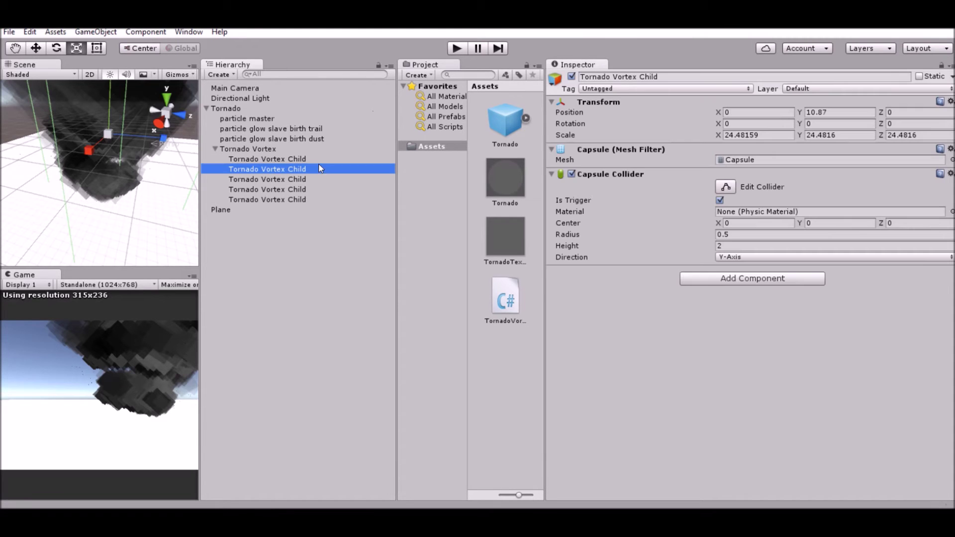
{"action": "left_click", "coordinate": [242, 159]}
{"action": "left_click", "coordinate": [261, 169]}
{"action": "left_click", "coordinate": [261, 159]}
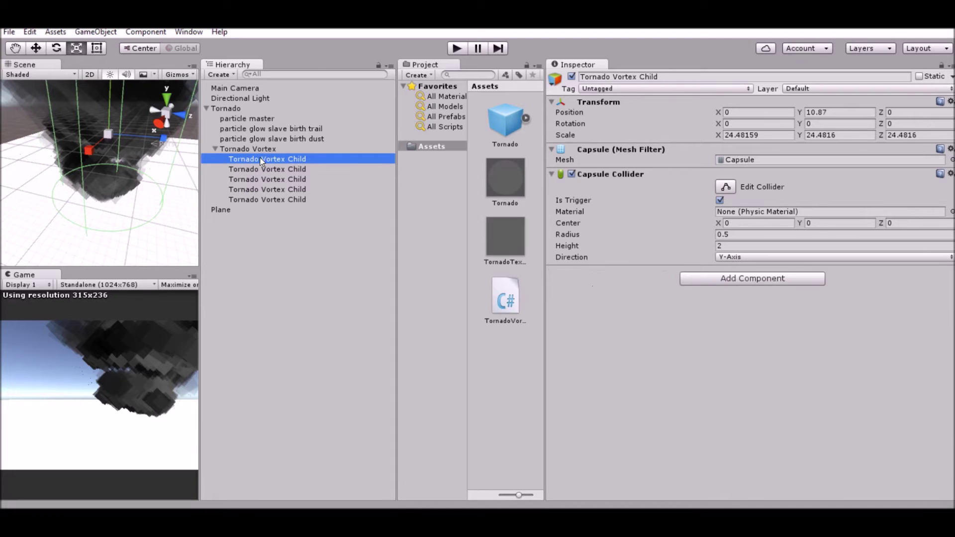
{"action": "left_click", "coordinate": [279, 171]}
{"action": "left_click", "coordinate": [286, 200], "text": "shift"}
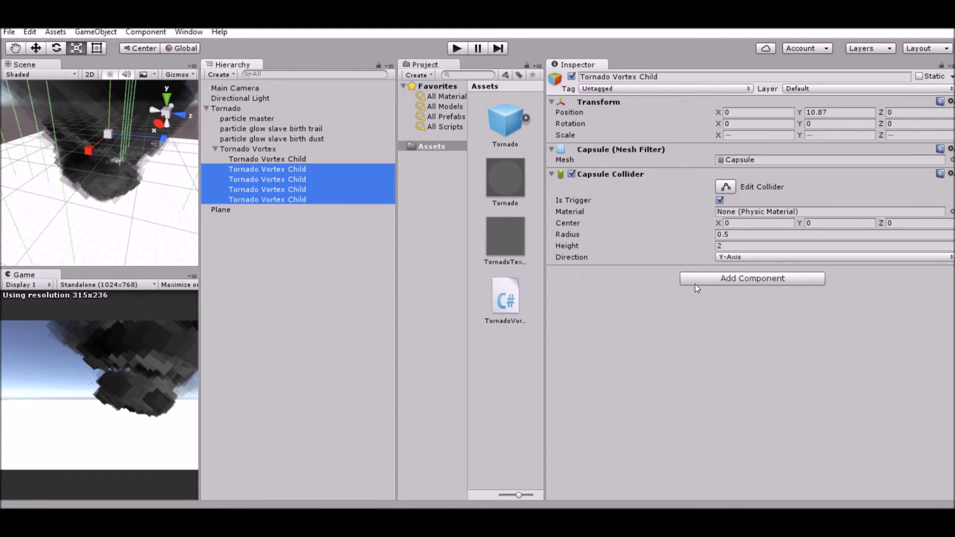
{"action": "left_click", "coordinate": [703, 283]}
{"action": "left_click", "coordinate": [728, 326]}
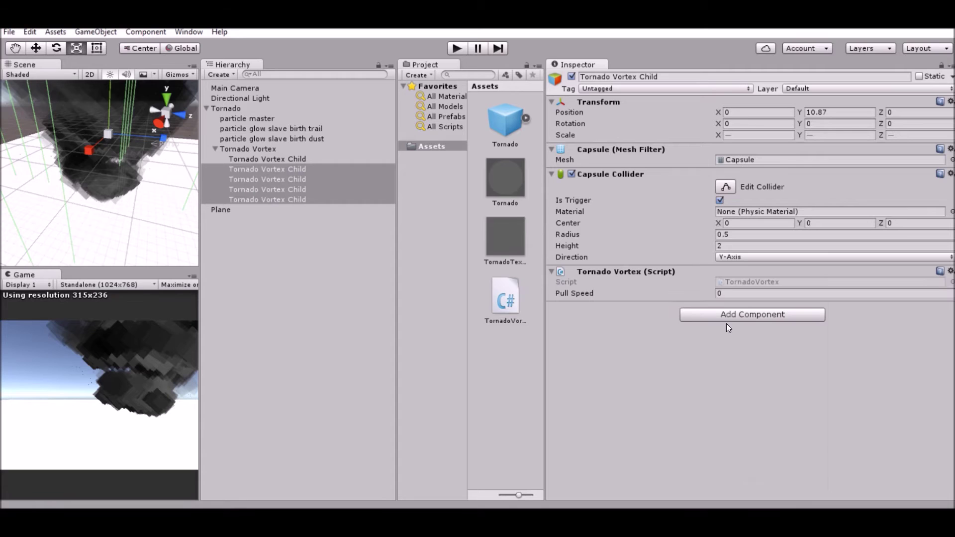
Set the Tornado Vortex script's Pull Speed to 1 on the fifth Tornado Vortex Child and 30 on the fourth.
{"action": "left_click", "coordinate": [318, 199]}
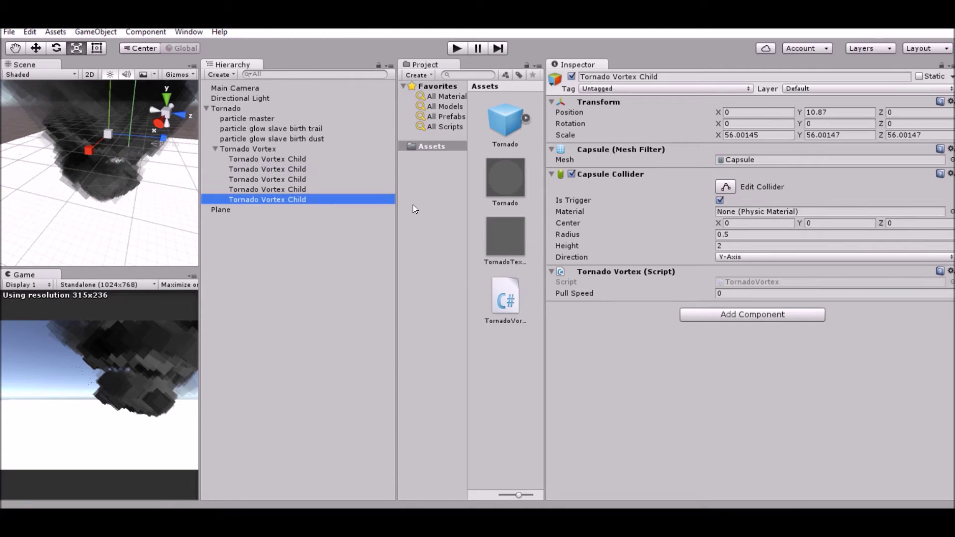
{"action": "left_click", "coordinate": [744, 293]}
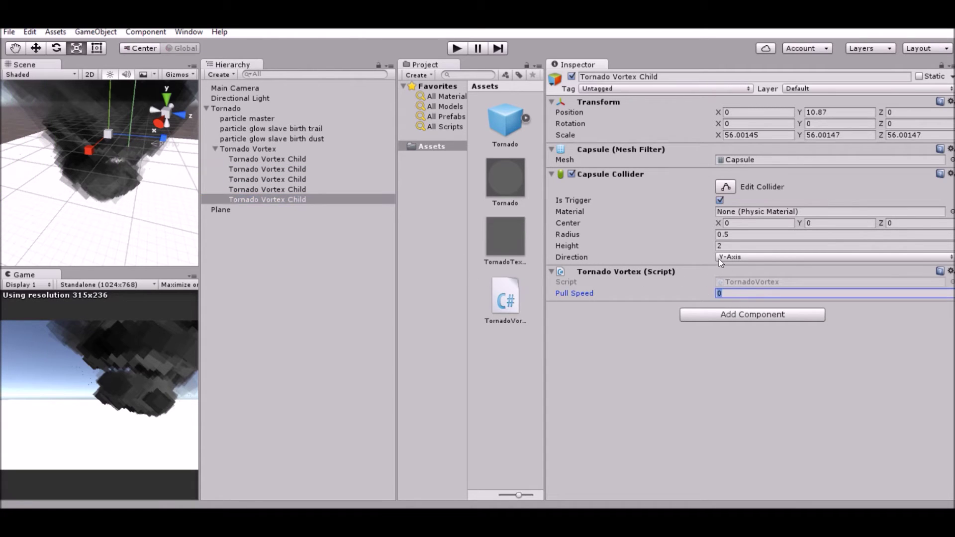
{"action": "type", "text": "1"}
{"action": "left_click", "coordinate": [331, 190]}
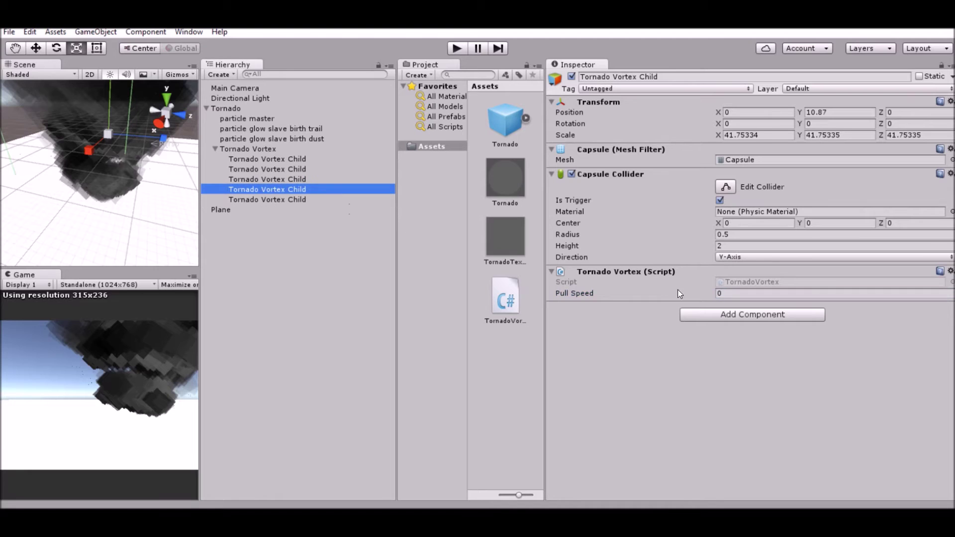
{"action": "left_click", "coordinate": [742, 293]}
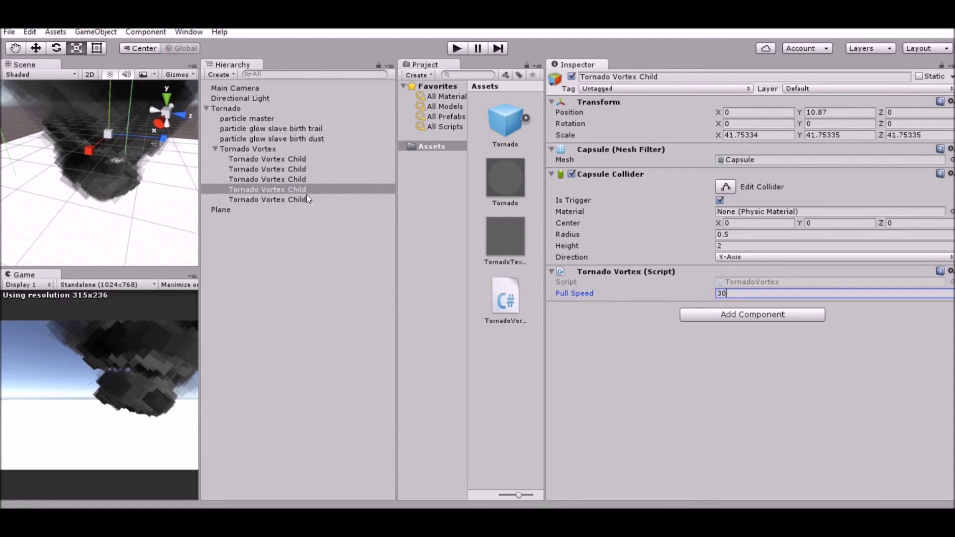
Set the Pull Speed to 4 on the third Tornado Vortex Child and 6 on the second.
{"action": "left_click", "coordinate": [308, 179]}
{"action": "left_click", "coordinate": [726, 297]}
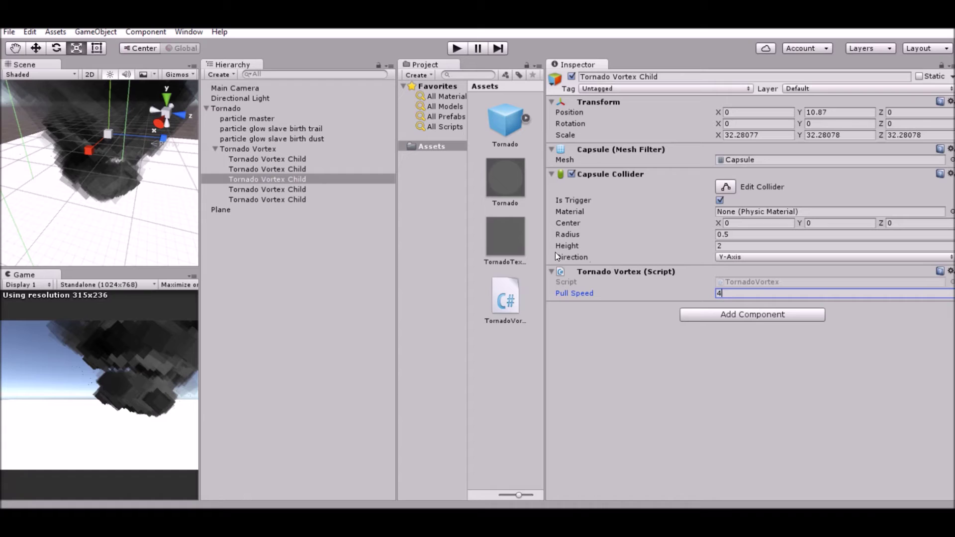
{"action": "left_click", "coordinate": [296, 169]}
{"action": "left_click", "coordinate": [717, 294]}
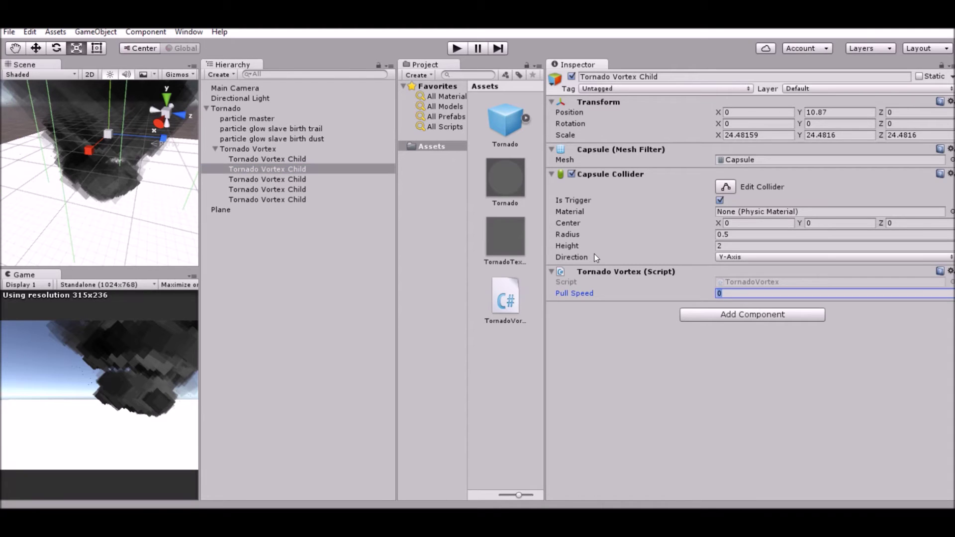
{"action": "type", "text": "6"}
Set the Pull Speed of the first Tornado Vortex Child to 120.
{"action": "left_click", "coordinate": [281, 159]}
{"action": "left_click", "coordinate": [728, 293]}
{"action": "type", "text": "120"}
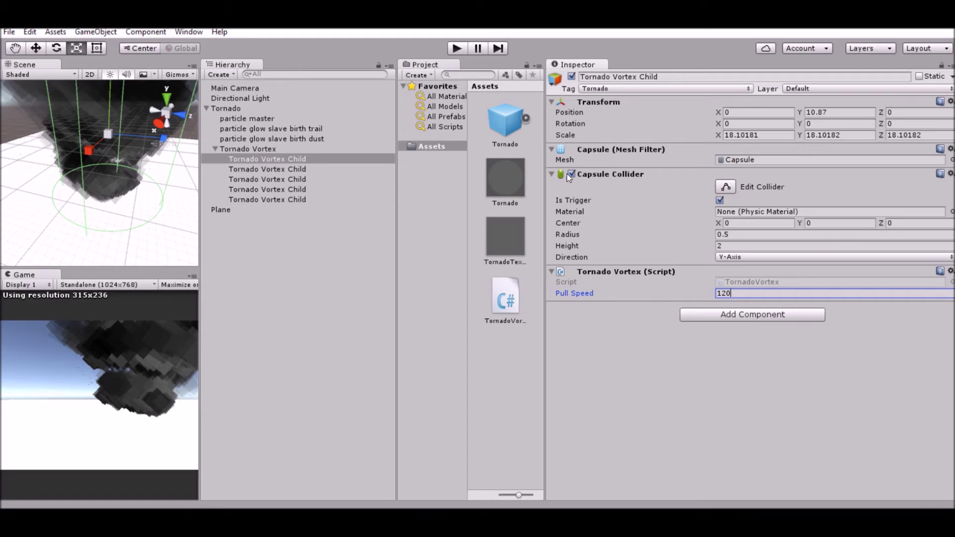
Create a 3D cube in the scene and scale it up uniformly to about 1.56.
{"action": "left_click", "coordinate": [96, 31]}
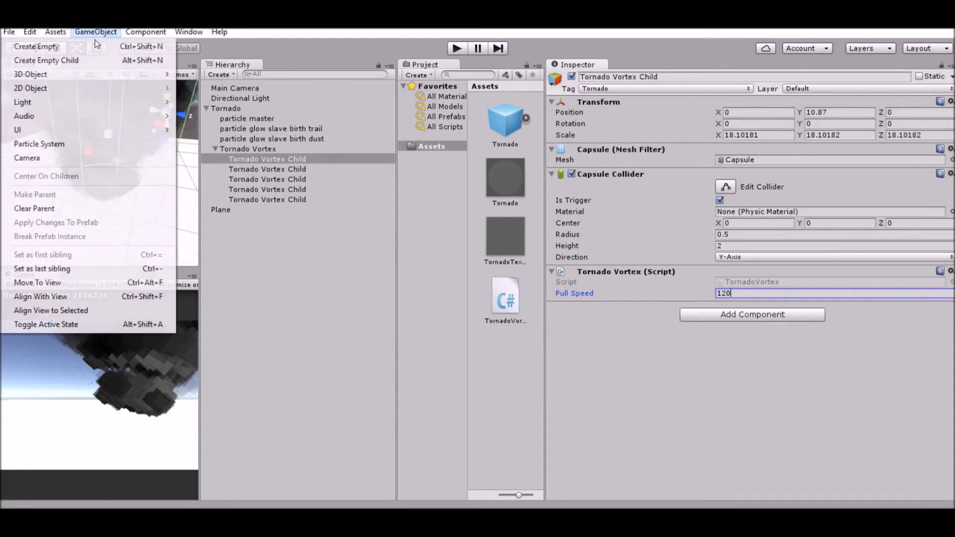
{"action": "mouse_move", "coordinate": [113, 72]}
{"action": "left_click", "coordinate": [209, 73]}
{"action": "scroll", "coordinate": [152, 159], "scroll_direction": "down", "scroll_amount": 6}
{"action": "left_click_drag", "start_coordinate": [97, 174], "coordinate": [127, 185]}
Move the cube along the X axis away from the tornado to about X 28.9.
{"action": "left_click", "coordinate": [34, 46]}
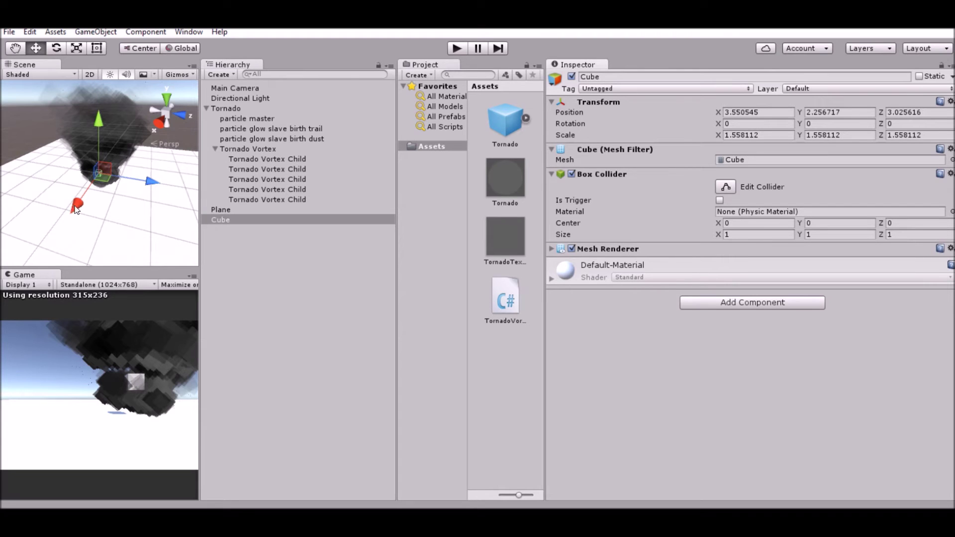
{"action": "left_click_drag", "start_coordinate": [75, 209], "coordinate": [40, 261]}
{"action": "key", "text": "f"}
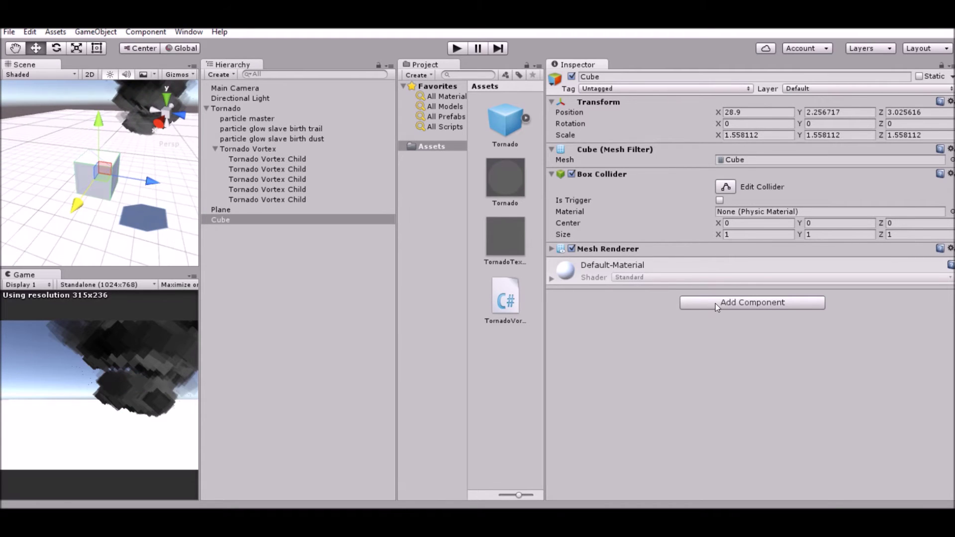
Add a Rigidbody component to the cube and set its tag to Pullable.
{"action": "left_click", "coordinate": [711, 304]}
{"action": "type", "text": "rig"}
{"action": "key", "text": "Return"}
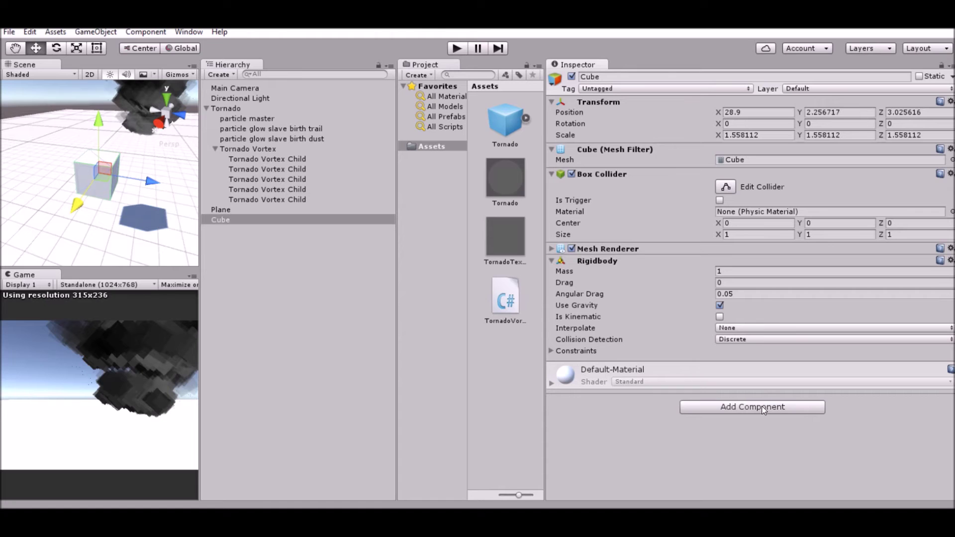
{"action": "left_click", "coordinate": [610, 91]}
{"action": "left_click", "coordinate": [637, 213]}
Test the pull in play mode and move the cube farther out along the X axis to about 49.95.
{"action": "left_click", "coordinate": [456, 48]}
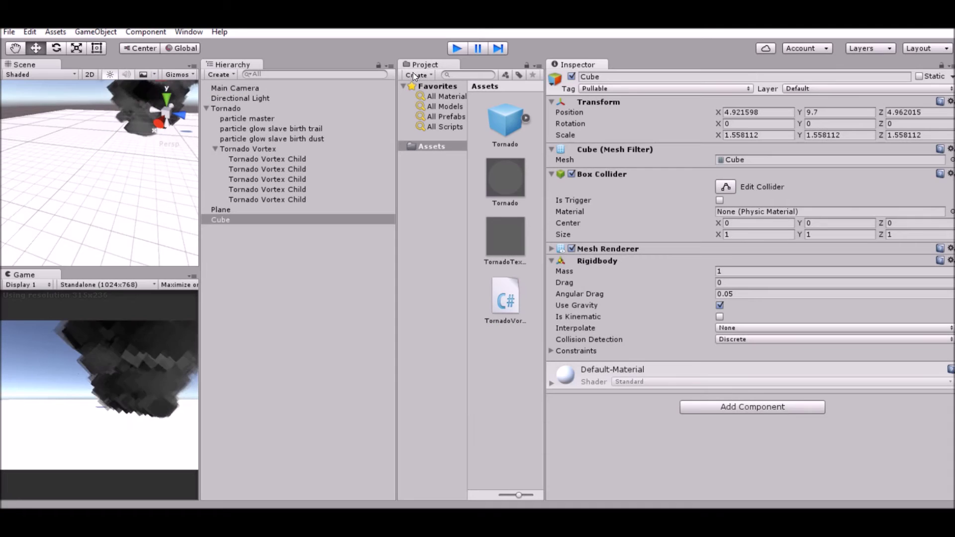
{"action": "scroll", "coordinate": [144, 153], "scroll_direction": "down", "scroll_amount": 5}
{"action": "left_click_drag", "start_coordinate": [79, 203], "coordinate": [28, 238]}
Play the scene, move the cube back toward the tornado to test the pull, and end play mode.
{"action": "left_click", "coordinate": [456, 49]}
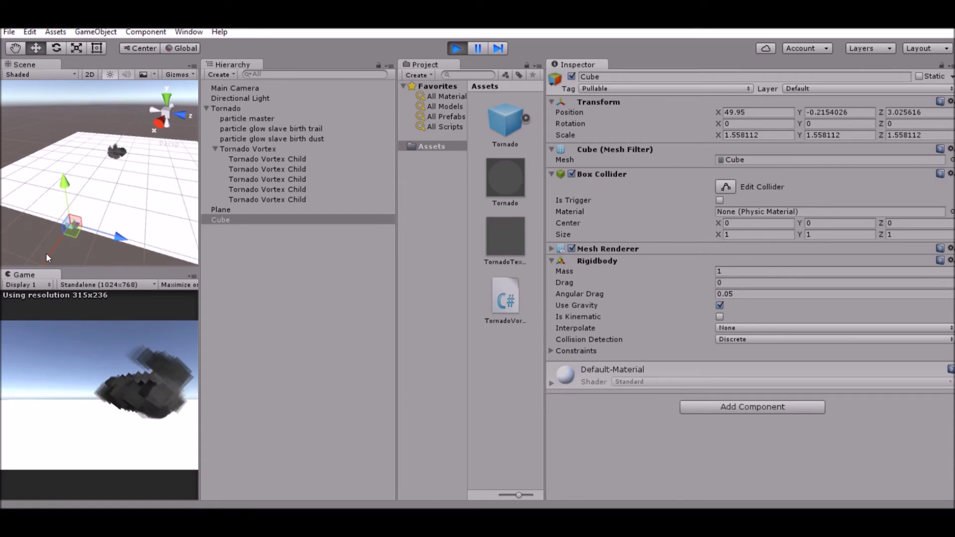
{"action": "left_click", "coordinate": [62, 250]}
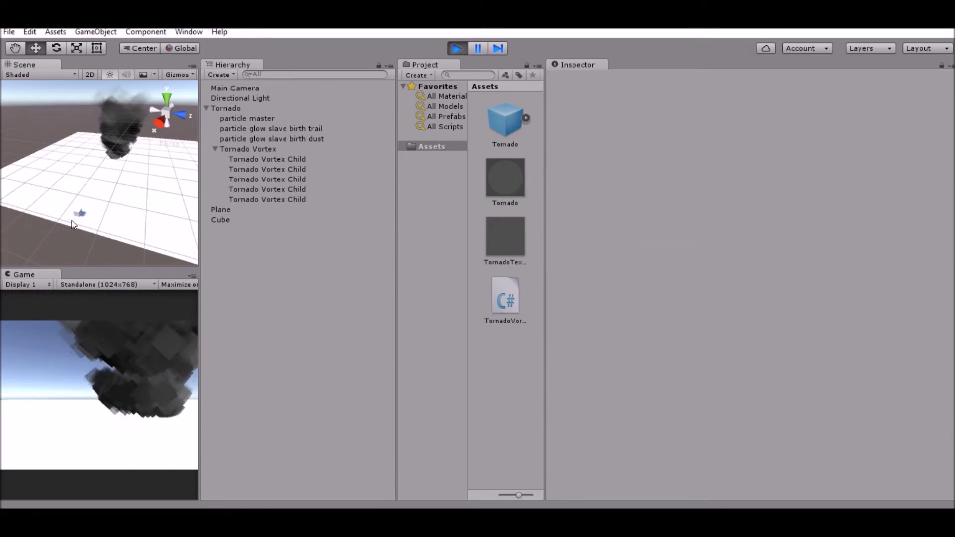
{"action": "left_click", "coordinate": [80, 215]}
{"action": "left_click", "coordinate": [59, 235]}
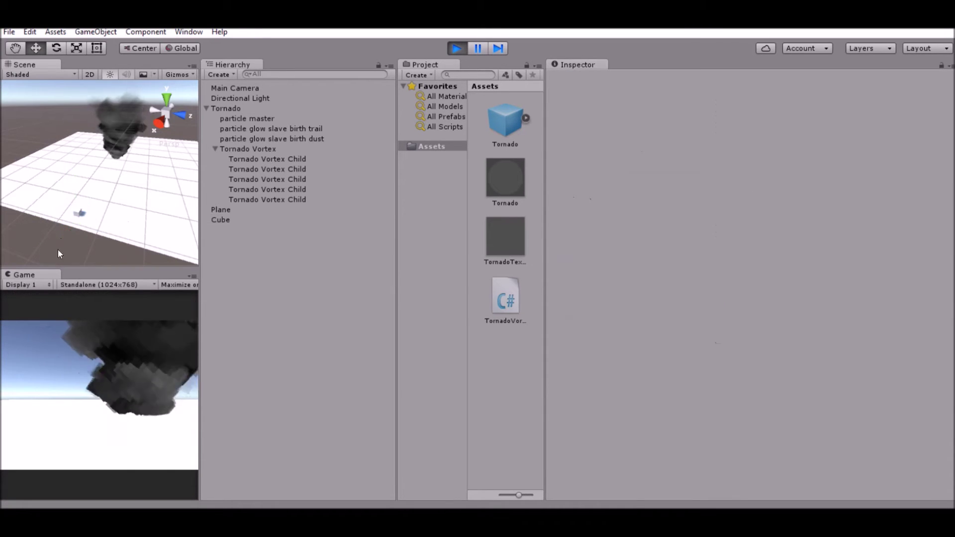
{"action": "left_click", "coordinate": [78, 210]}
{"action": "left_click_drag", "start_coordinate": [55, 248], "coordinate": [98, 203]}
{"action": "scroll", "coordinate": [98, 203], "scroll_direction": "up", "scroll_amount": 5}
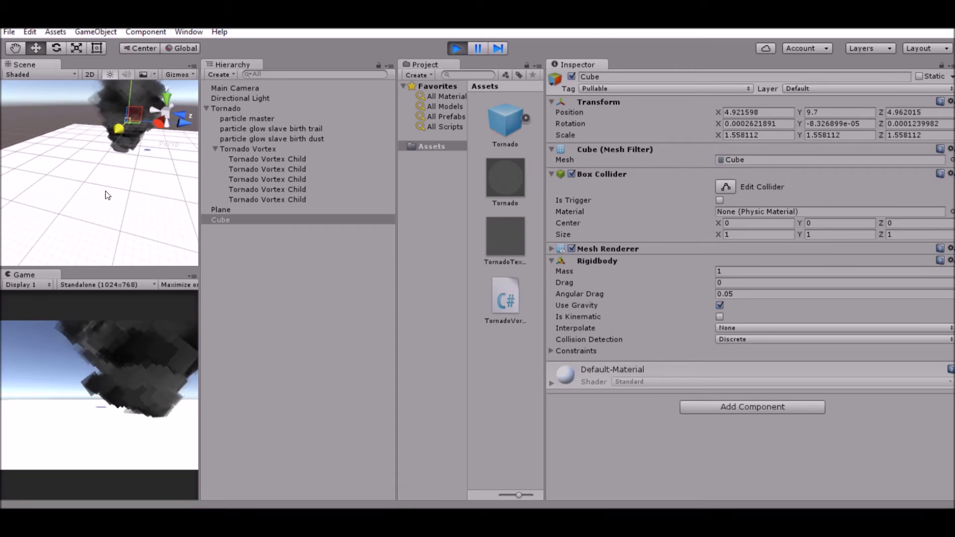
{"action": "left_click", "coordinate": [457, 48]}
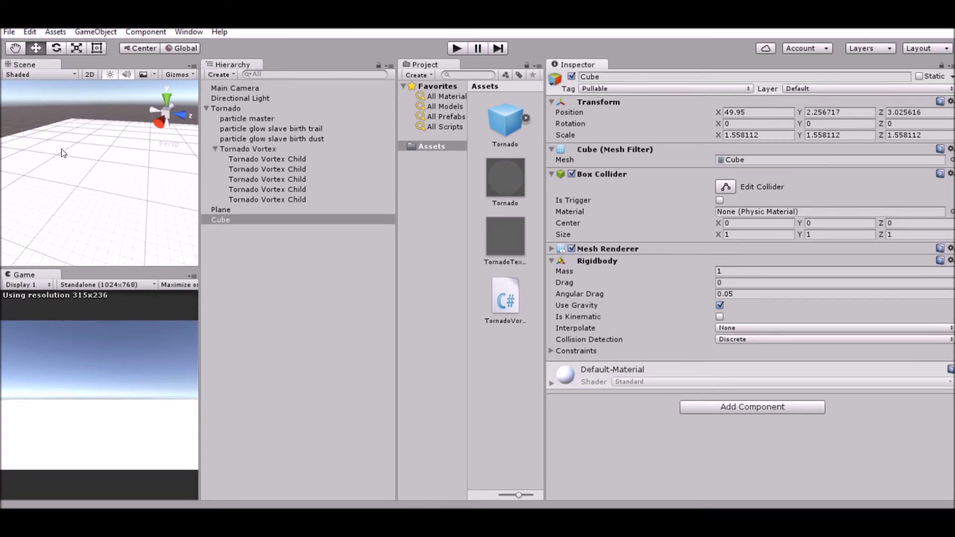
Move the cube close to the outermost Tornado Vortex Child collider, to about X 32 and Y 0.24.
{"action": "left_click_drag", "start_coordinate": [47, 241], "coordinate": [75, 218]}
{"action": "left_click", "coordinate": [266, 199]}
{"action": "left_click_drag", "start_coordinate": [177, 208], "coordinate": [133, 207], "text": "alt"}
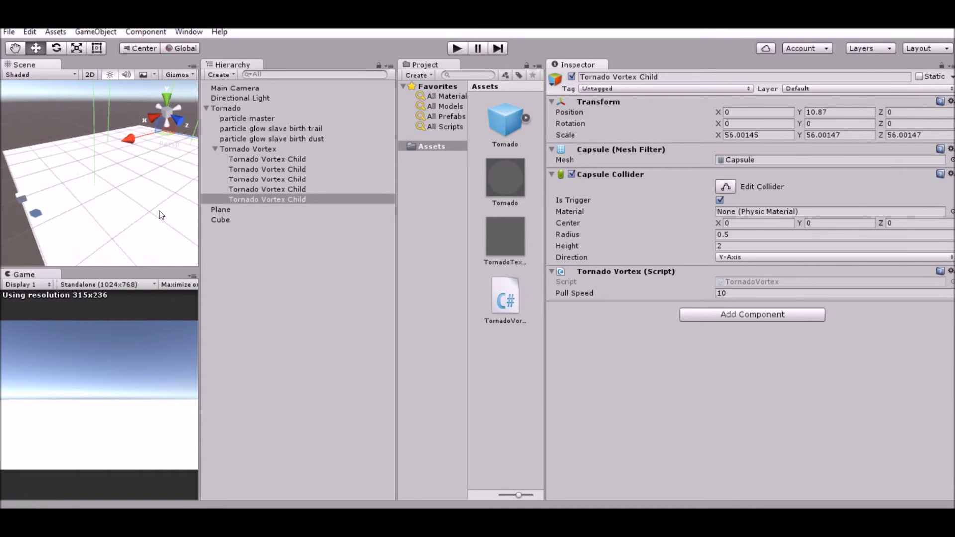
{"action": "left_click", "coordinate": [234, 219]}
{"action": "left_click_drag", "start_coordinate": [8, 210], "coordinate": [106, 186]}
{"action": "scroll", "coordinate": [106, 186], "scroll_direction": "up", "scroll_amount": 8}
{"action": "left_click_drag", "start_coordinate": [99, 126], "coordinate": [98, 161]}
{"action": "scroll", "coordinate": [132, 213], "scroll_direction": "down", "scroll_amount": 3}
Duplicate the cube three times to form a row along the Z axis ending at about Z 8.45.
{"action": "key", "text": "ctrl+d"}
{"action": "left_click_drag", "start_coordinate": [135, 220], "coordinate": [185, 259]}
{"action": "key", "text": "ctrl+d"}
{"action": "key", "text": "ctrl+d"}
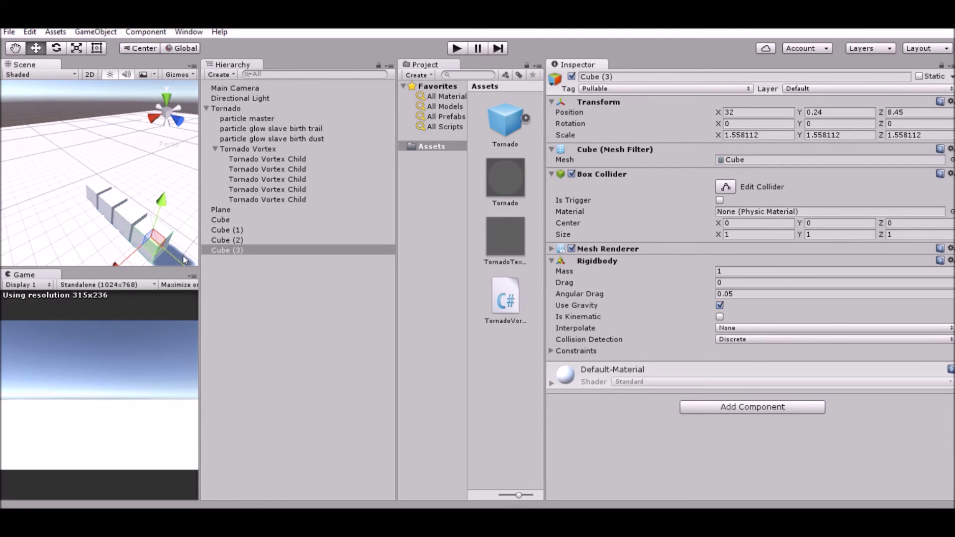
Select the four-cube row and duplicate it twice, raising the copies to about Y 3.76.
{"action": "left_click", "coordinate": [129, 213], "text": "shift"}
{"action": "left_click", "coordinate": [111, 202], "text": "shift"}
{"action": "left_click", "coordinate": [98, 195], "text": "shift"}
{"action": "key", "text": "ctrl+d"}
{"action": "left_click_drag", "start_coordinate": [131, 185], "coordinate": [130, 118]}
{"action": "key", "text": "ctrl+d"}
Play the scene, examine how the tornado pulls the group of cubes up close, and end play mode.
{"action": "left_click", "coordinate": [458, 49]}
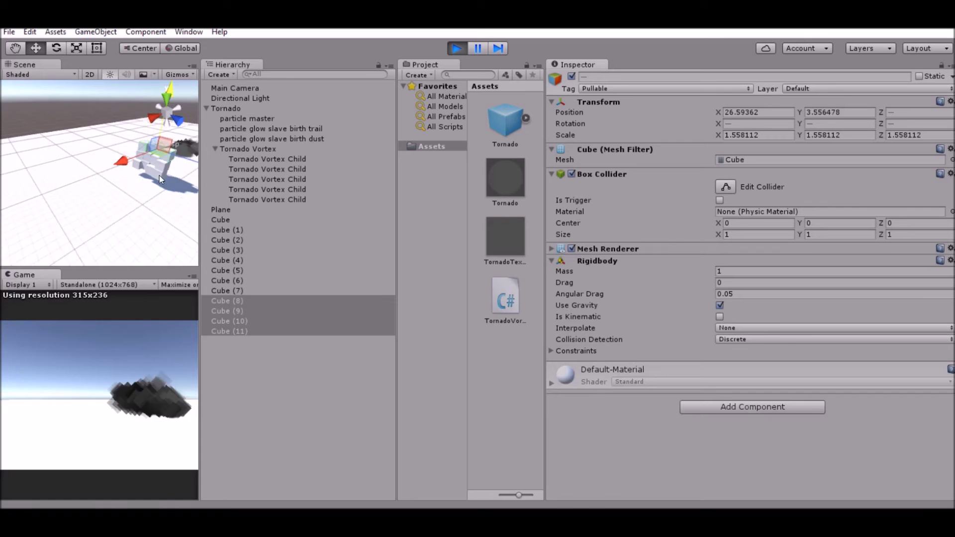
{"action": "middle_click_drag", "start_coordinate": [147, 150], "coordinate": [101, 159]}
{"action": "scroll", "coordinate": [101, 159], "scroll_direction": "up", "scroll_amount": 7}
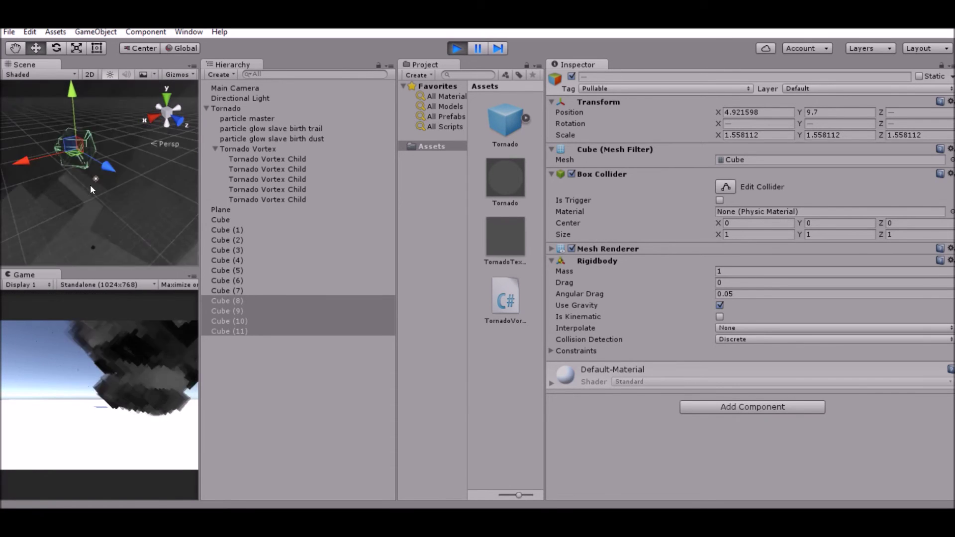
{"action": "scroll", "coordinate": [91, 182], "scroll_direction": "up", "scroll_amount": 8}
{"action": "key", "text": "f"}
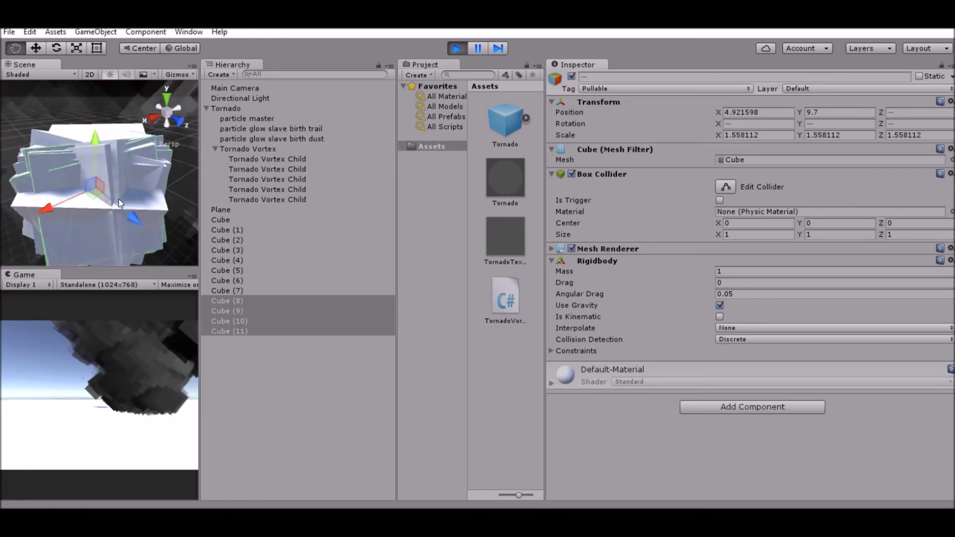
{"action": "left_click", "coordinate": [457, 49]}
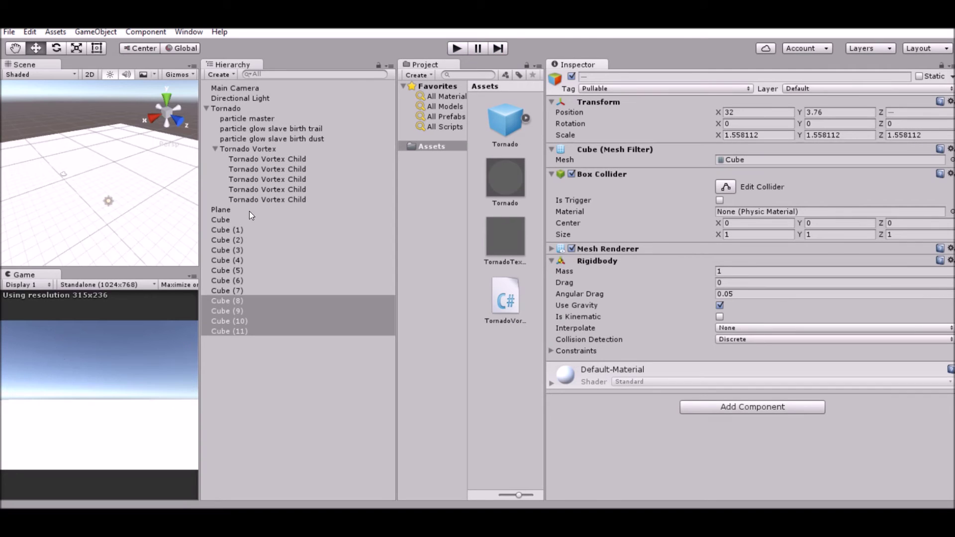
Select all twelve cubes and add a new script component named PullObject to them.
{"action": "left_click", "coordinate": [234, 220], "text": "shift"}
{"action": "left_click", "coordinate": [727, 402]}
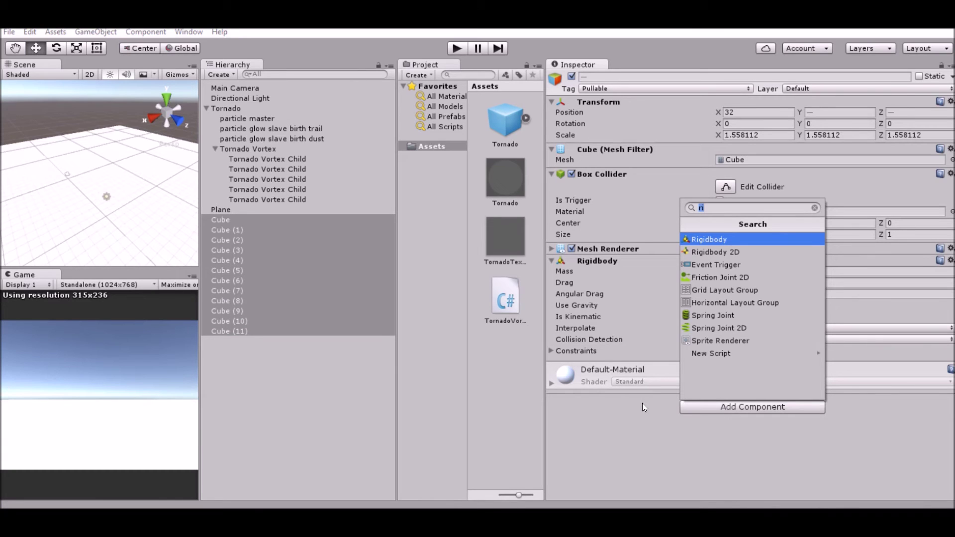
{"action": "key", "text": "BackSpace"}
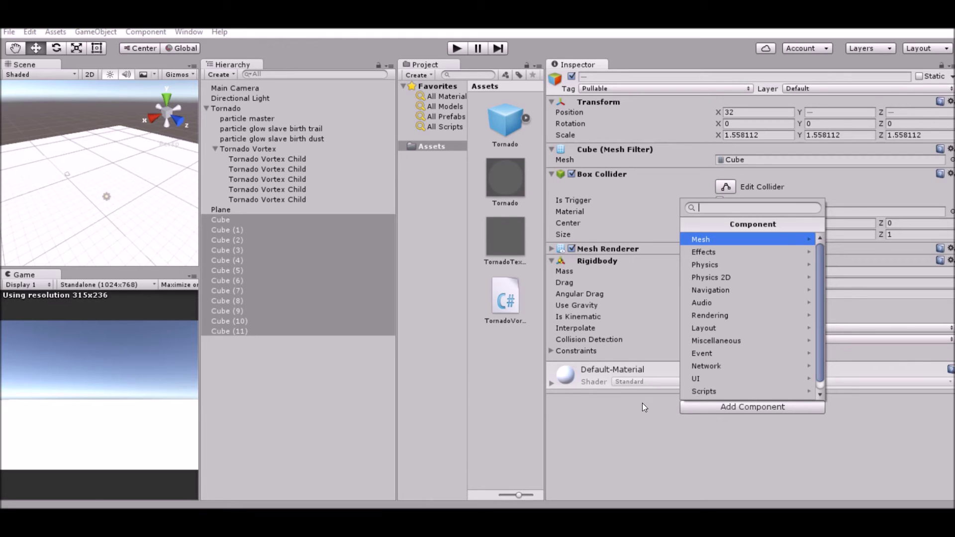
{"action": "type", "text": "pULoa"}
{"action": "key", "text": "BackSpace"}
{"action": "key", "text": "BackSpace"}
{"action": "key", "text": "BackSpace"}
{"action": "key", "text": "BackSpace"}
{"action": "key", "text": "BackSpace"}
{"action": "type", "text": "p"}
{"action": "key", "text": "BackSpace"}
{"action": "key", "text": "Caps_Lock"}
{"action": "type", "text": "PullObject"}
{"action": "key", "text": "Return"}
{"action": "key", "text": "Return"}
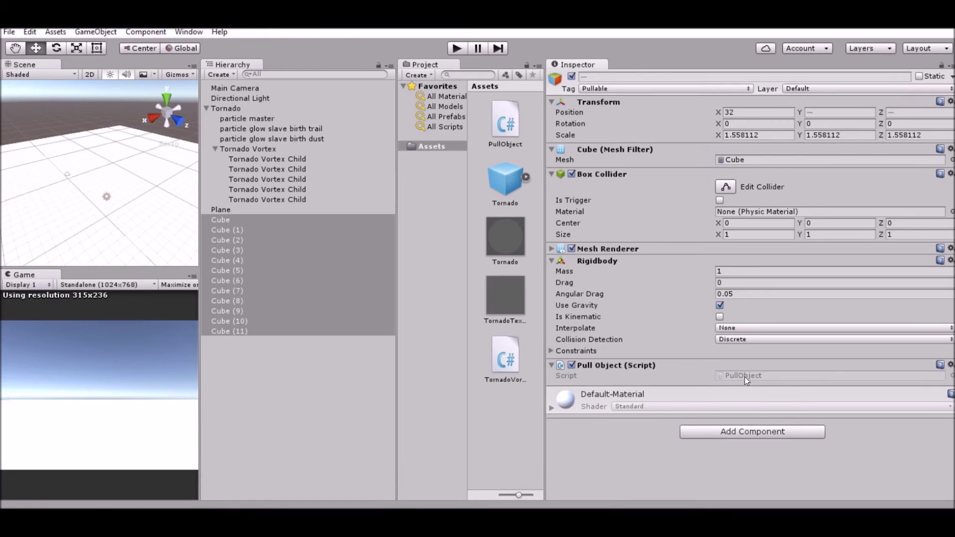
Open the PullObject script in MonoDevelop and replace its default methods with public void OnTriggerEnter(Collider other).
{"action": "left_click", "coordinate": [745, 376]}
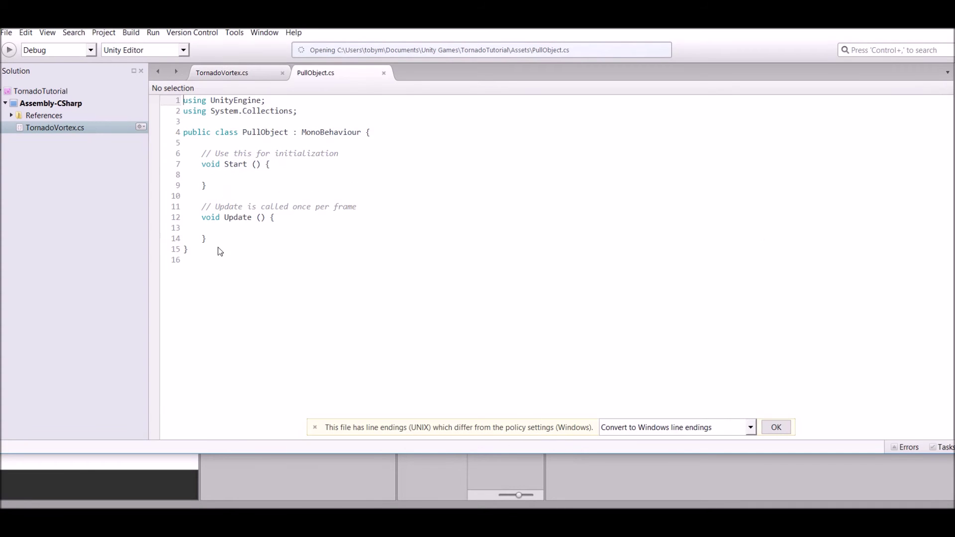
{"action": "left_click_drag", "start_coordinate": [218, 248], "coordinate": [199, 155]}
{"action": "type", "text": "pu"}
{"action": "key", "text": "Return"}
{"action": "type", "text": "void OnTrig"}
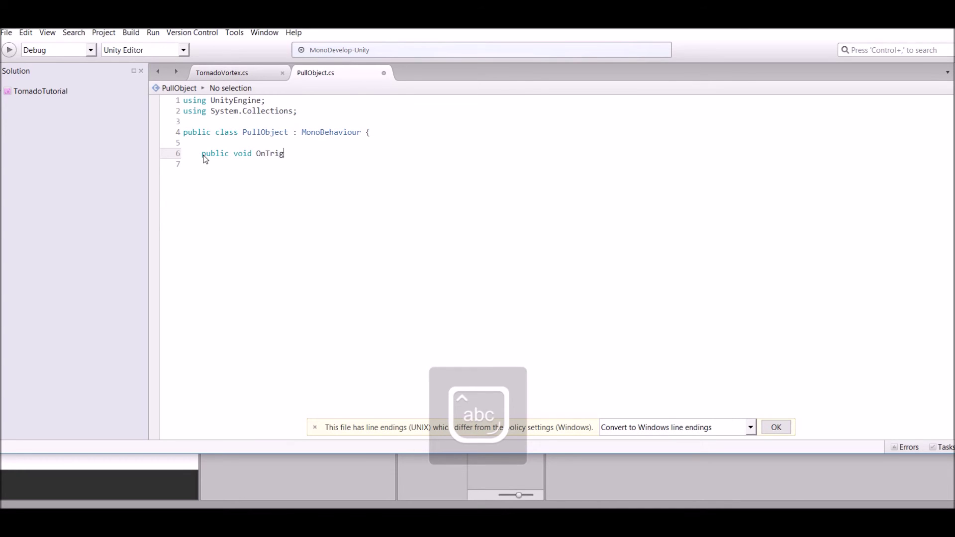
{"action": "type", "text": "Collider other"}
{"action": "key", "text": "Down"}
{"action": "left_click", "coordinate": [445, 147]}
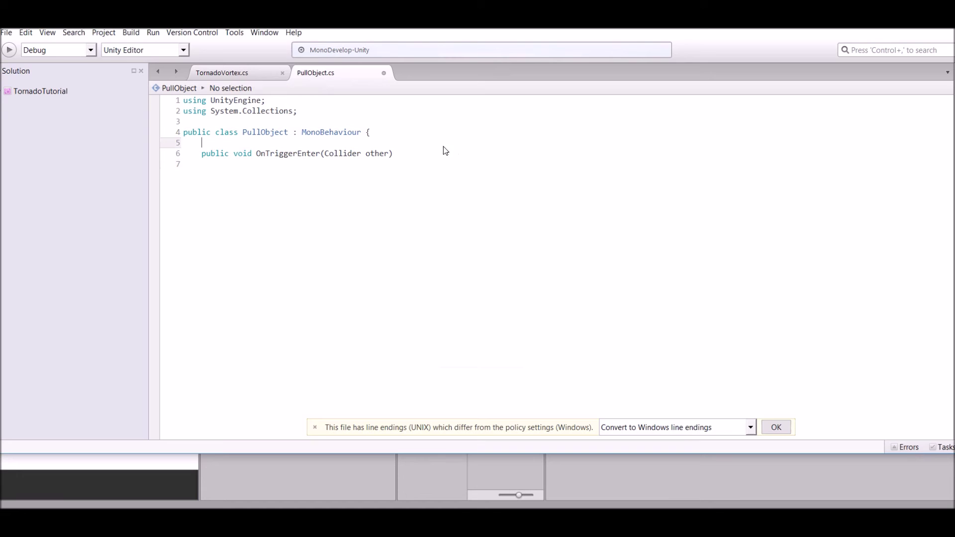
Give OnTriggerEnter a body with an if block checking other.gameObject.tag == "Tornado".
{"action": "left_click", "coordinate": [436, 156]}
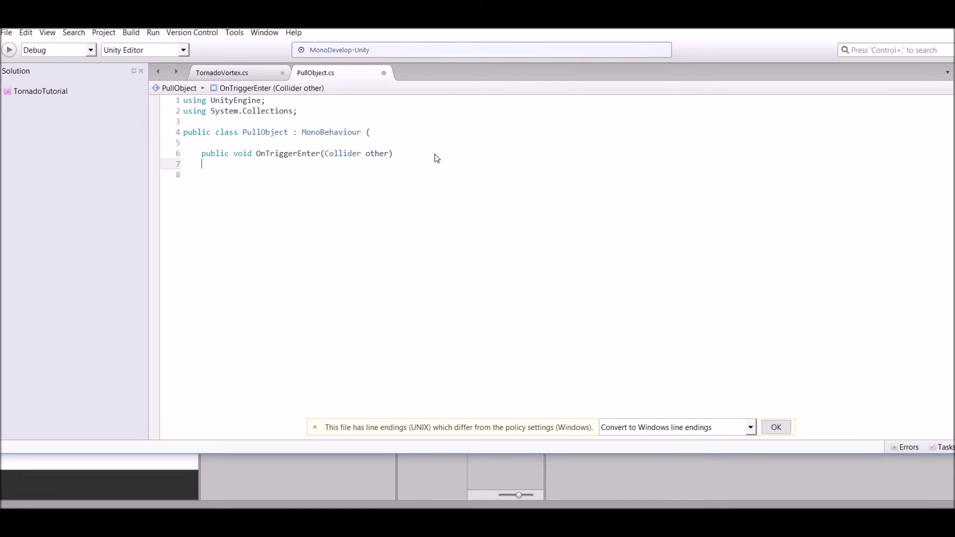
{"action": "type", "text": "if(other.ga"}
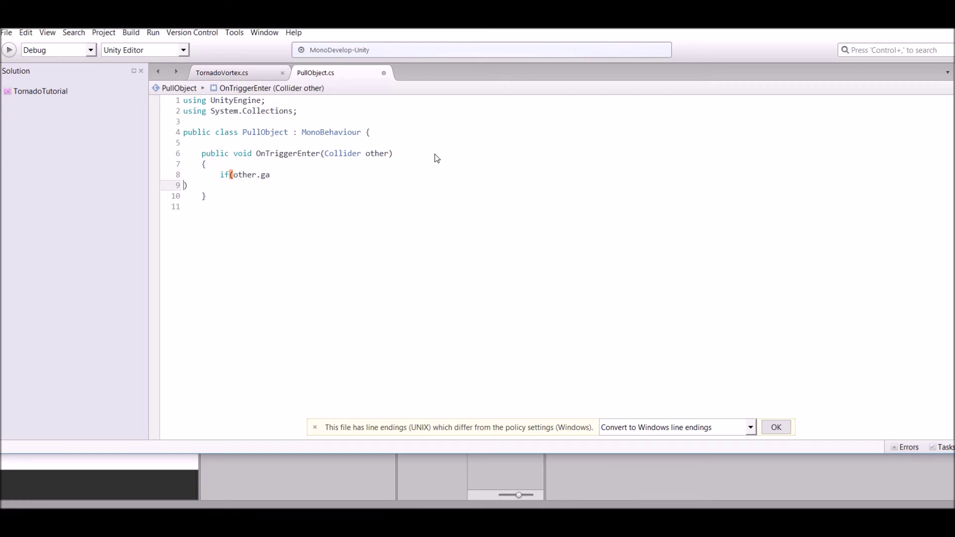
{"action": "type", "text": ".gameObject.tag"}
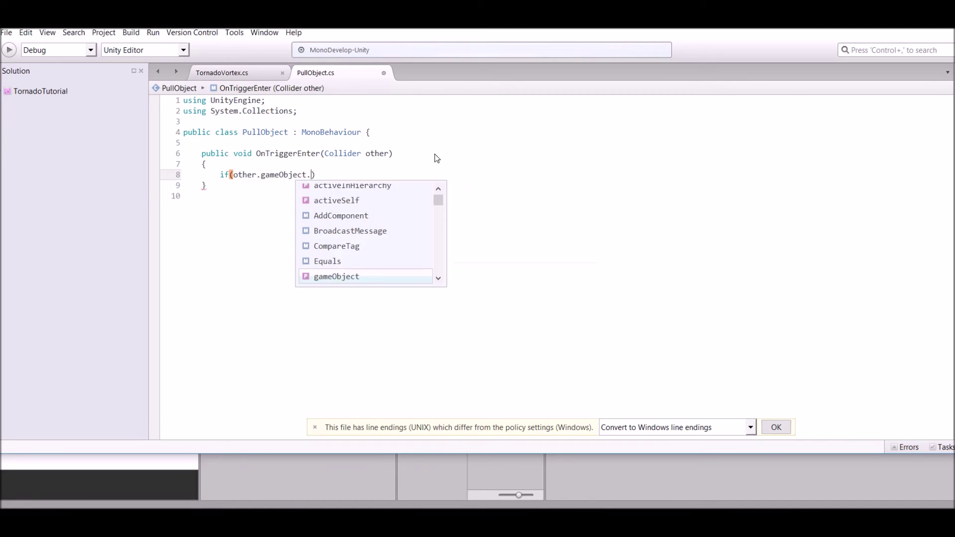
{"action": "type", "text": " == Tornado"}
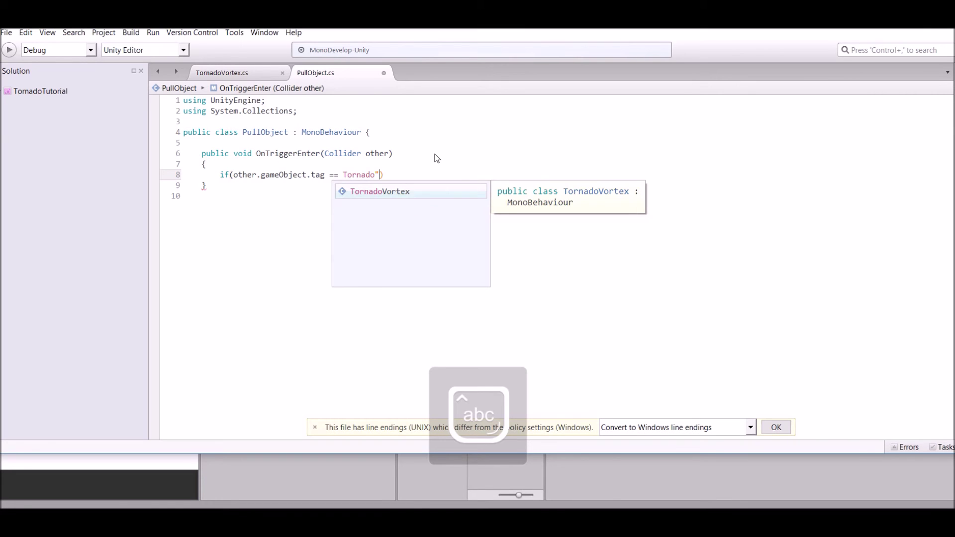
{"action": "key", "text": "Left"}
{"action": "key", "text": "Left"}
{"action": "key", "text": "Left"}
{"action": "key", "text": "Left"}
{"action": "key", "text": "Left"}
{"action": "key", "text": "Left"}
{"action": "key", "text": "Left"}
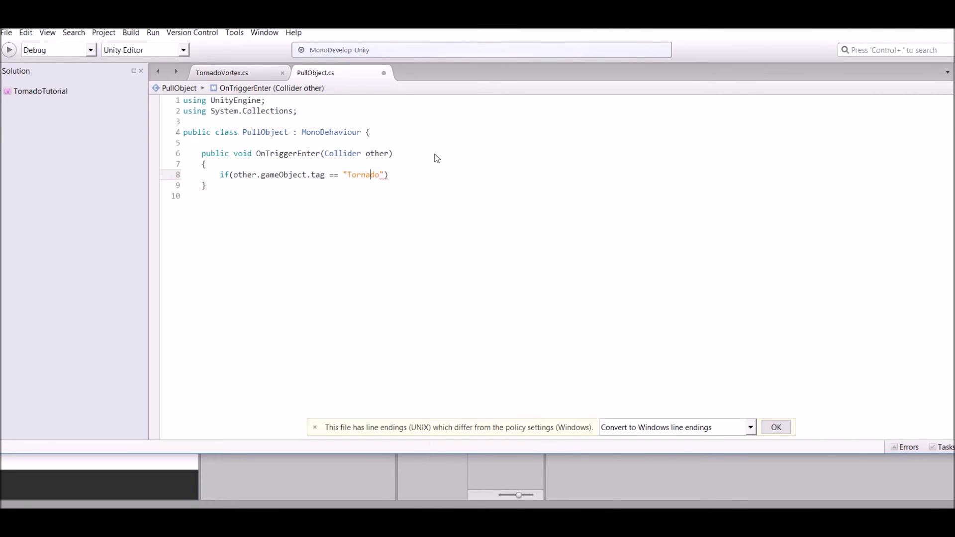
{"action": "type", "text": "{"}
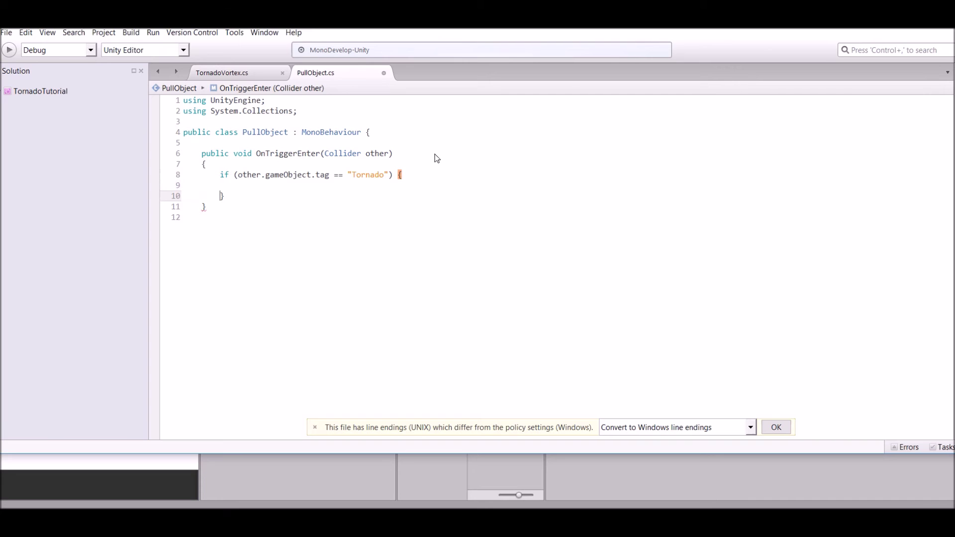
{"action": "type", "text": "Sta"}
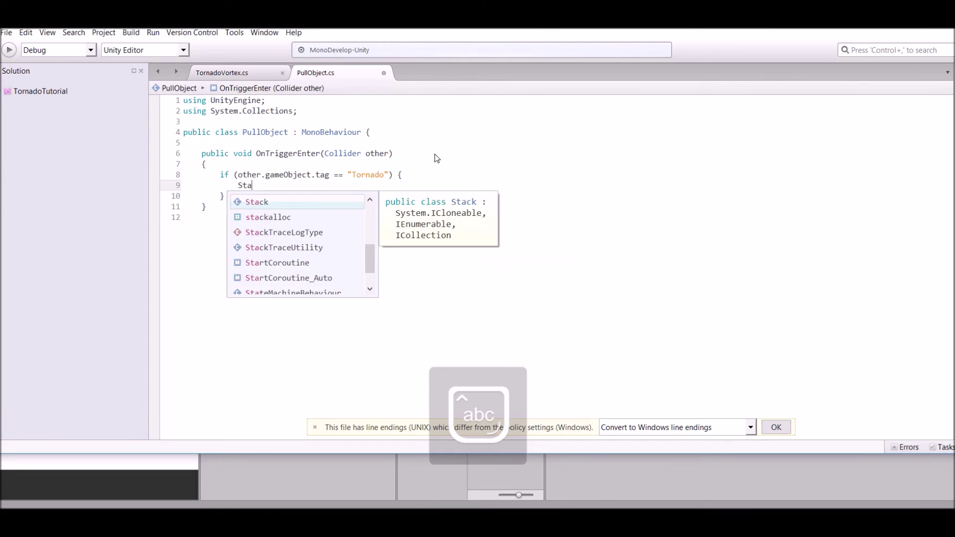
{"action": "type", "text": "rtCoroutine();"}
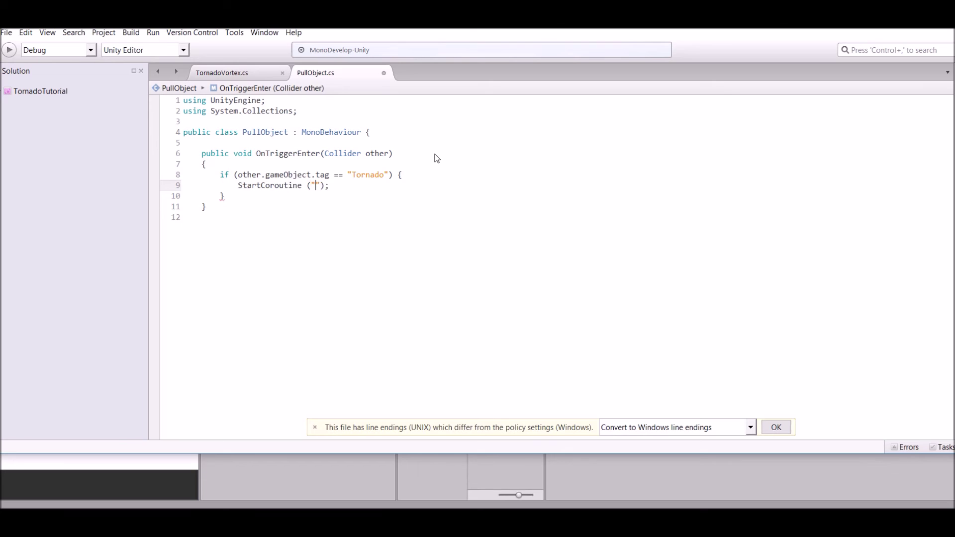
{"action": "type", "text": "Death"}
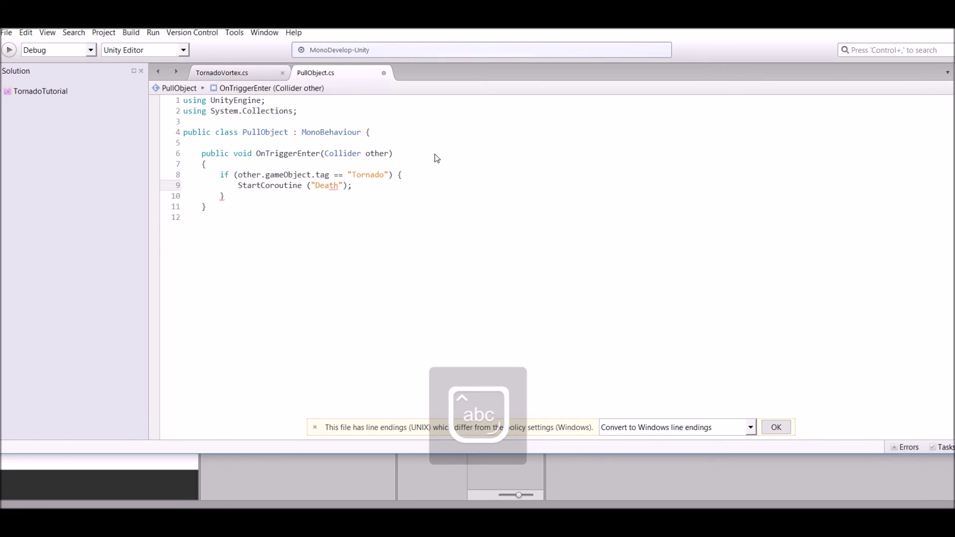
Close the OnTriggerEnter method and add an empty public IEnumerator Death() method below it.
{"action": "left_click", "coordinate": [325, 196]}
{"action": "key", "text": "Return"}
{"action": "key", "text": "Return"}
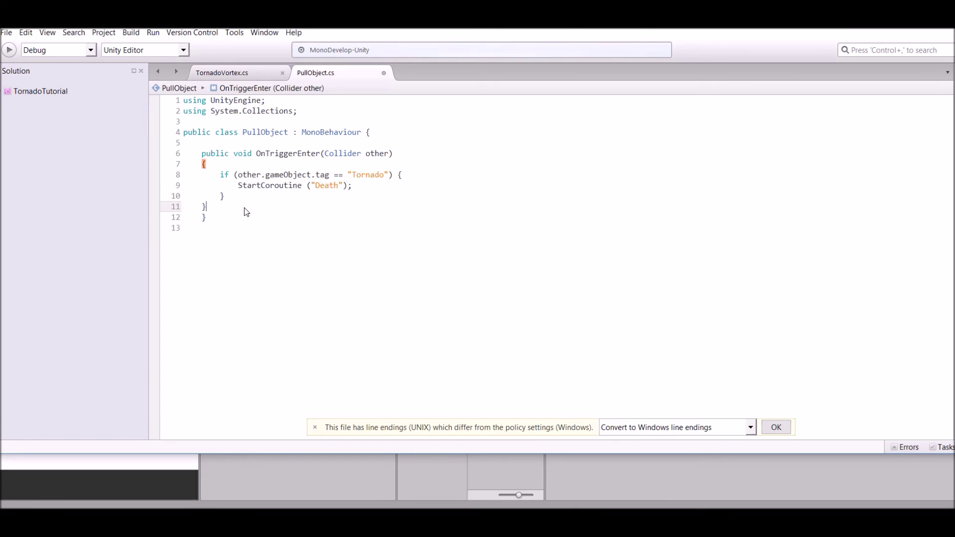
{"action": "key", "text": "Return"}
{"action": "key", "text": "Return"}
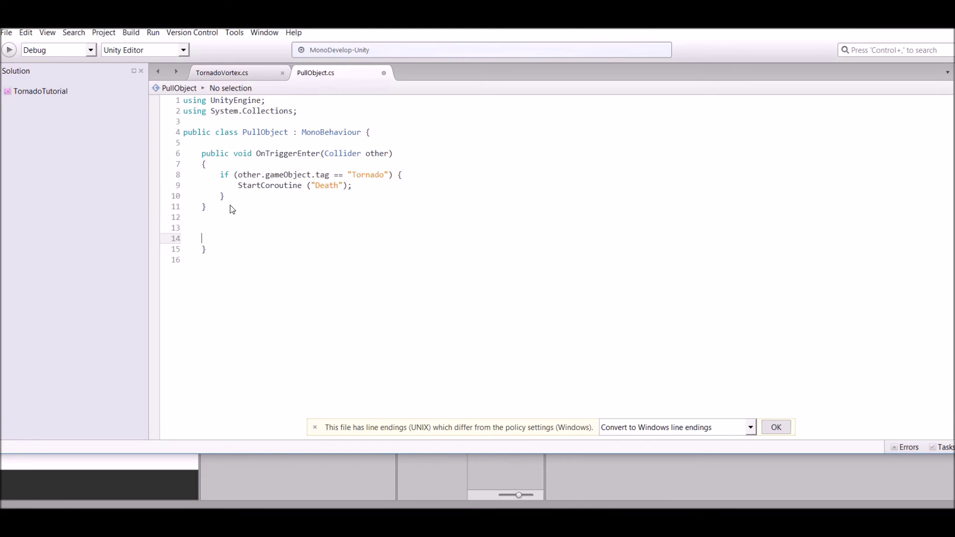
{"action": "type", "text": "public IEn"}
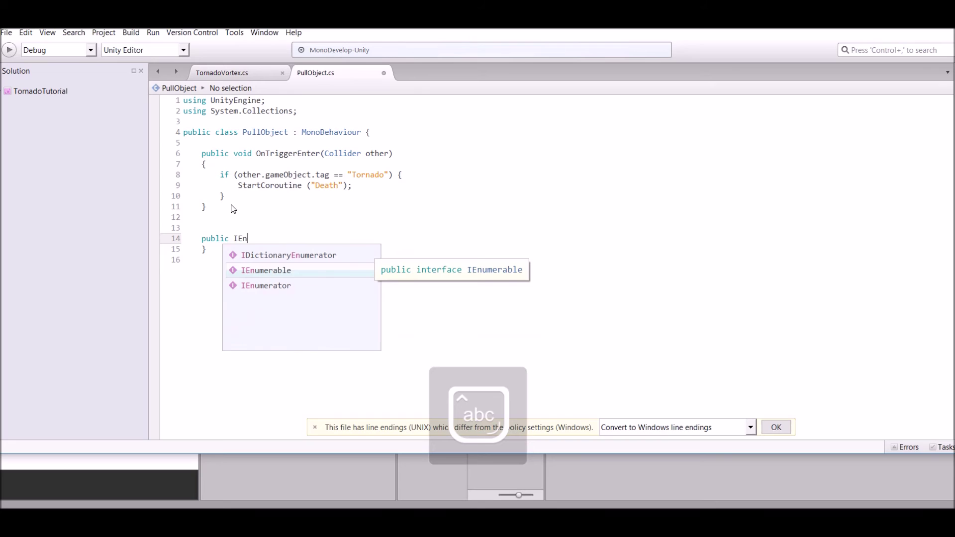
{"action": "key", "text": "Down"}
{"action": "key", "text": "Return"}
{"action": "type", "text": "Death("}
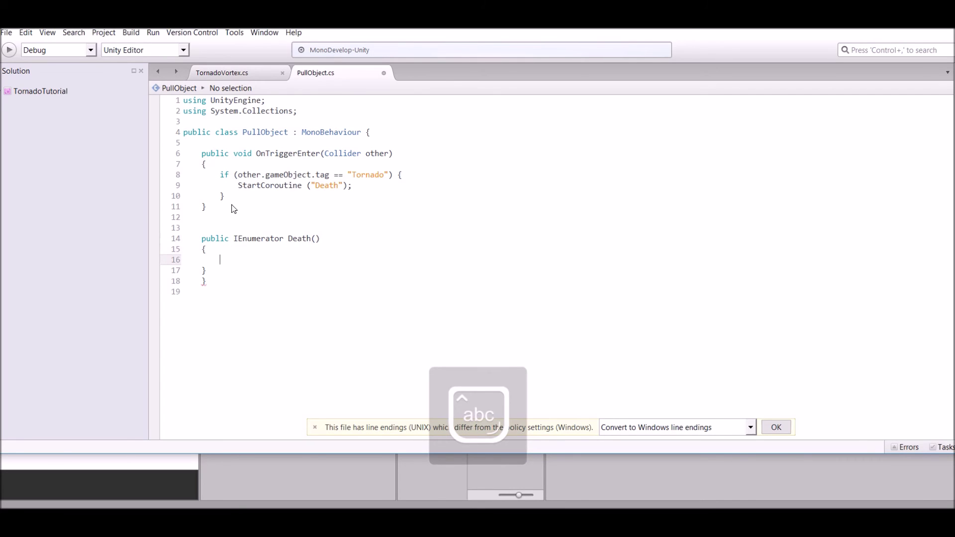
{"action": "type", "text": "yield return"}
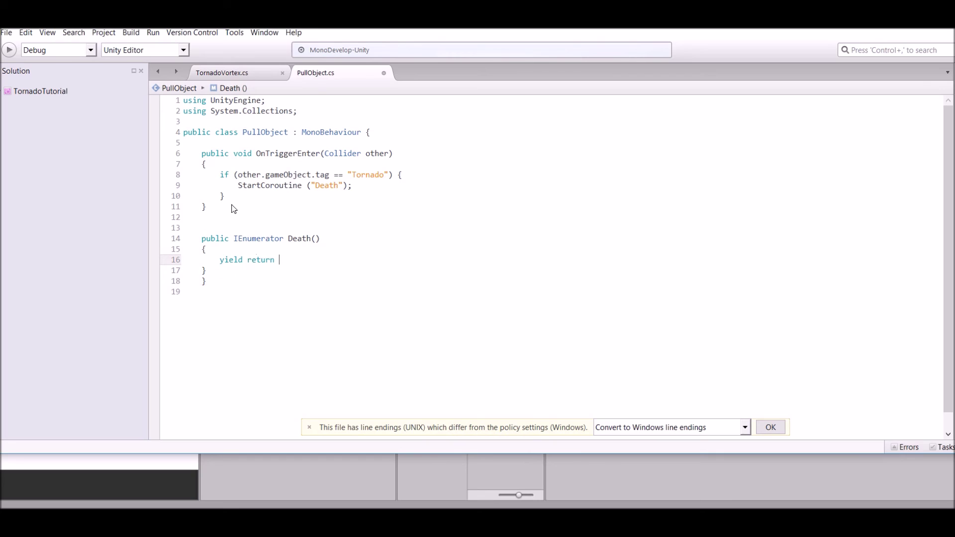
{"action": "type", "text": " new wa"}
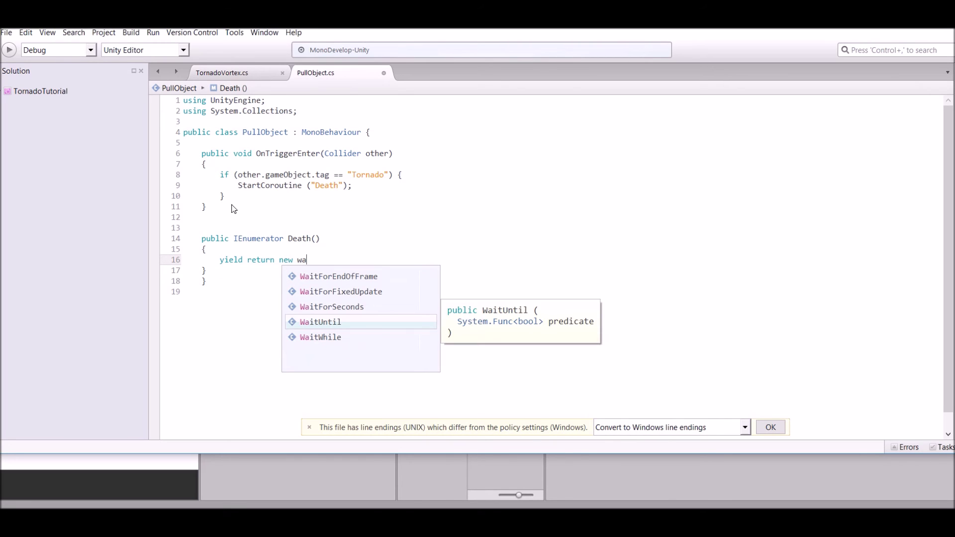
Make the Death coroutine wait 3 seconds using yield return new WaitForSeconds(3).
{"action": "key", "text": "Up"}
{"action": "key", "text": "Return"}
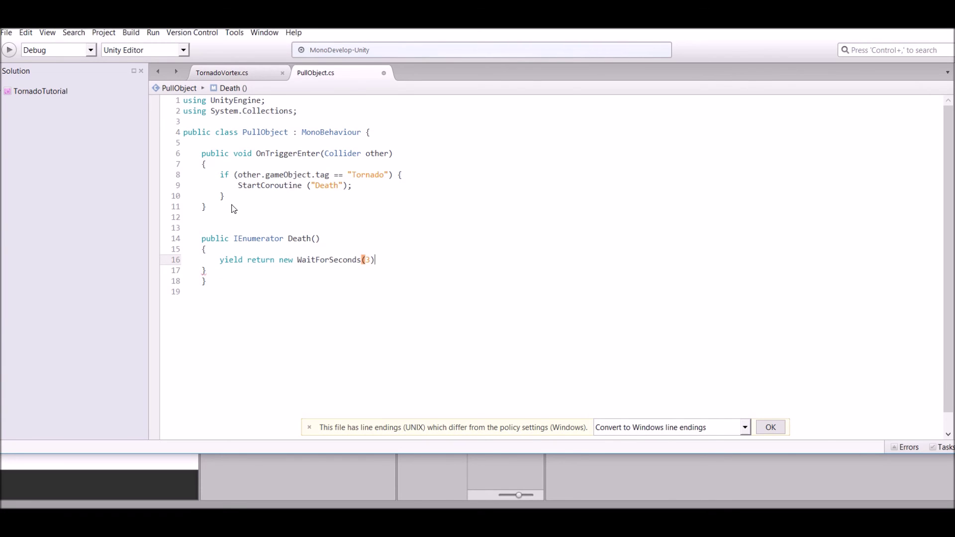
Add Destroy (this.gameObject); after the wait in the Death coroutine and remove the extra blank line between the two methods.
{"action": "key", "text": "Return"}
{"action": "type", "text": "Destroy (this.gameObject);"}
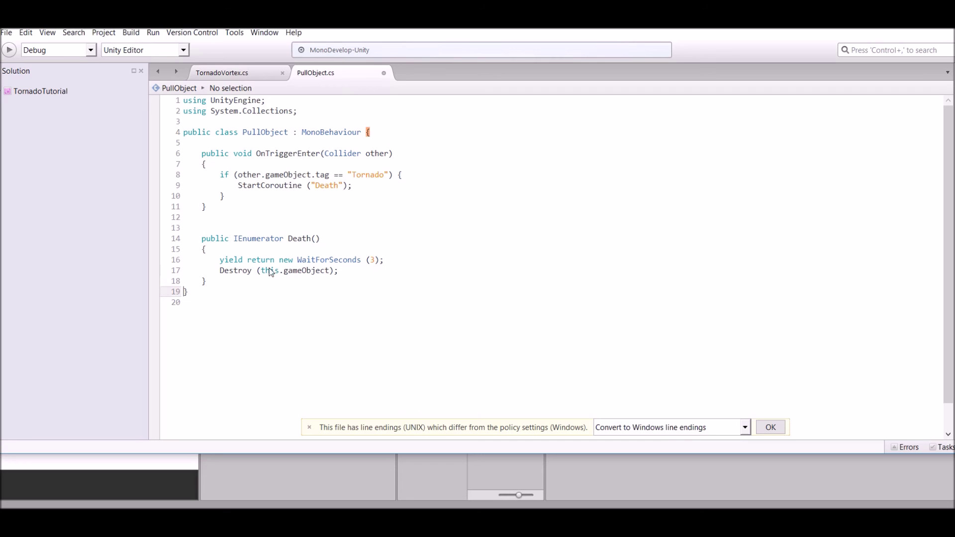
{"action": "key", "text": "BackSpace"}
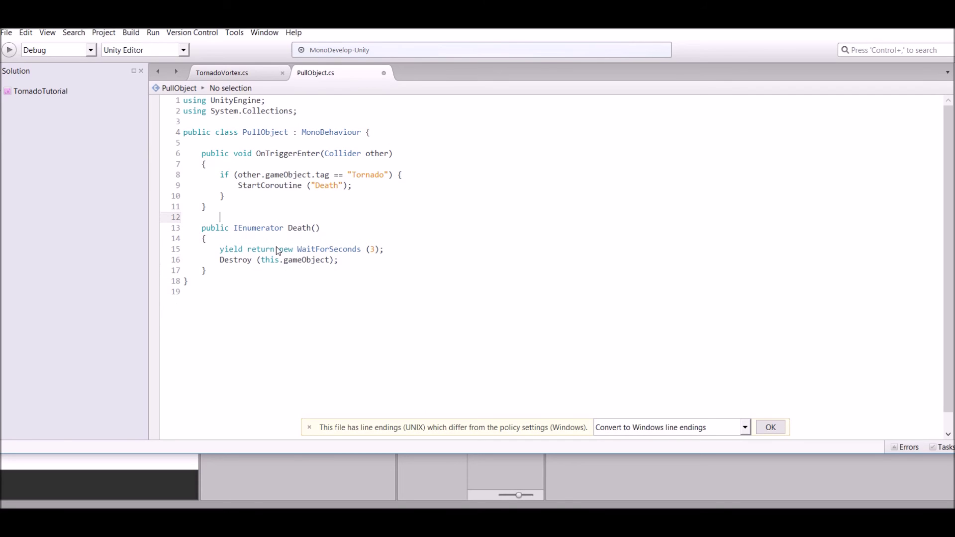
Switch to the Unity editor and create an empty game object named Pull Objects.
{"action": "left_click", "coordinate": [295, 457]}
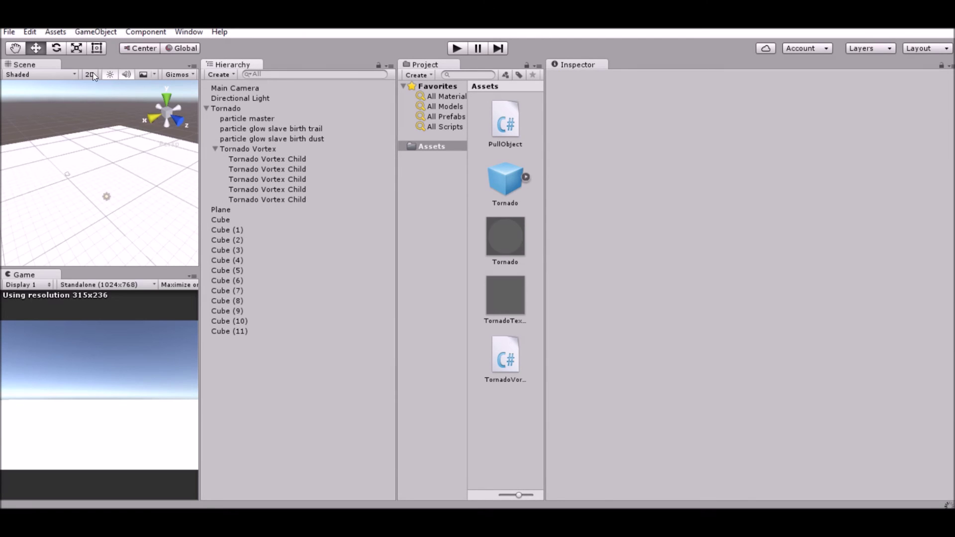
{"action": "left_click", "coordinate": [96, 31]}
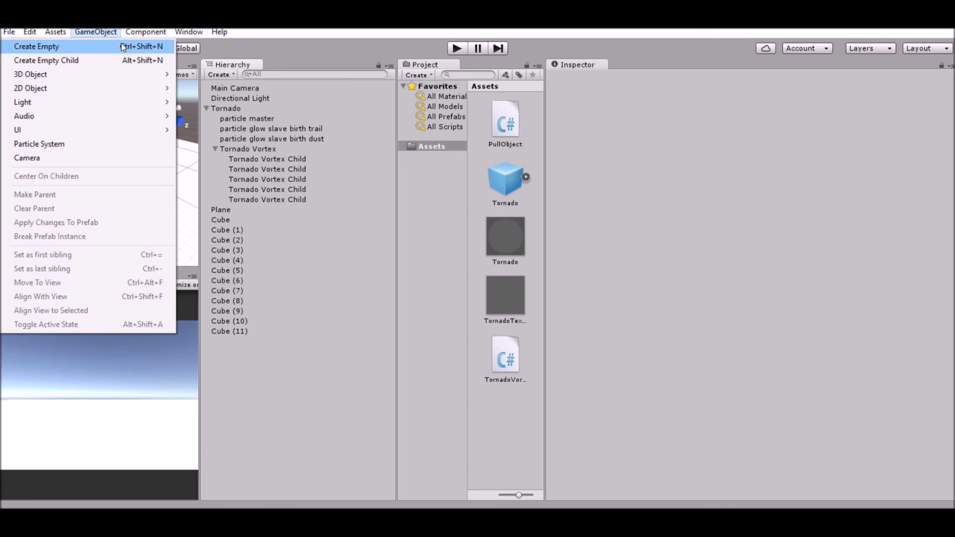
{"action": "left_click", "coordinate": [102, 60]}
{"action": "right_click", "coordinate": [242, 348]}
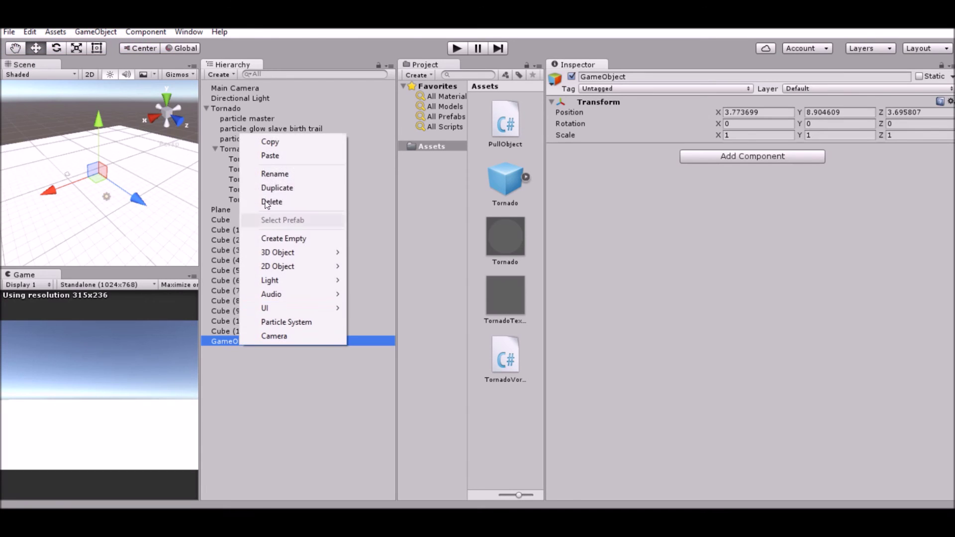
{"action": "left_click", "coordinate": [266, 171]}
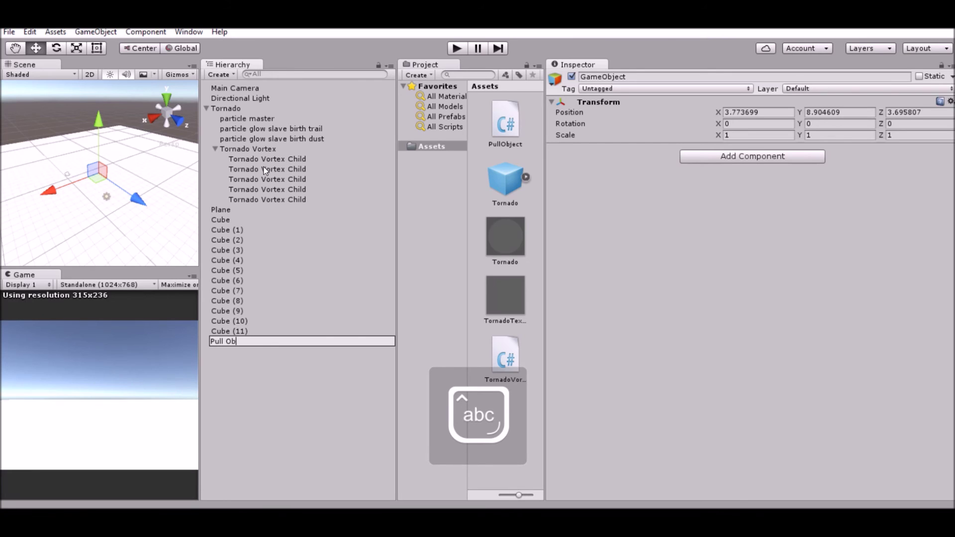
{"action": "key", "text": "Return"}
Parent all the cubes, from Cube to Cube (11), under the Pull Objects object.
{"action": "left_click", "coordinate": [238, 220]}
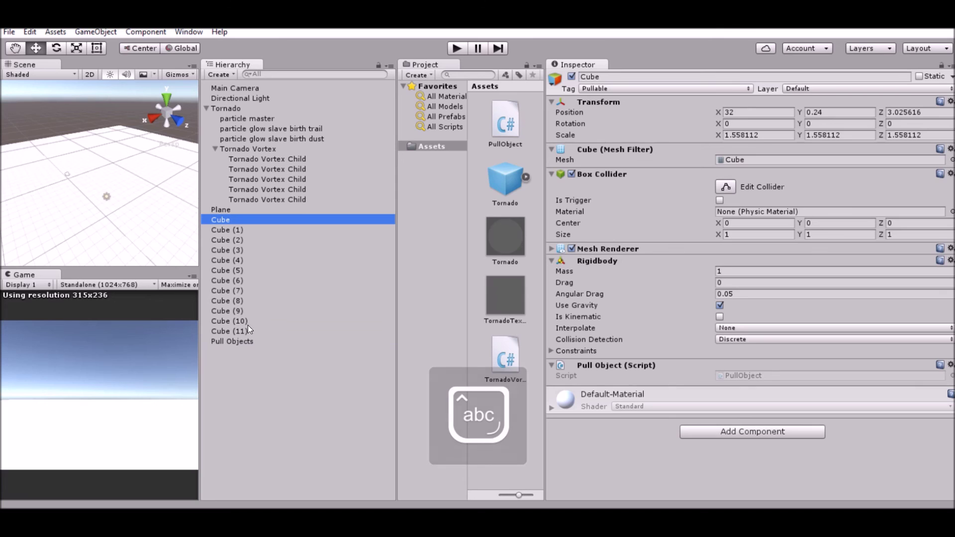
{"action": "left_click", "coordinate": [241, 331], "text": "shift"}
{"action": "left_click_drag", "start_coordinate": [242, 331], "coordinate": [245, 339]}
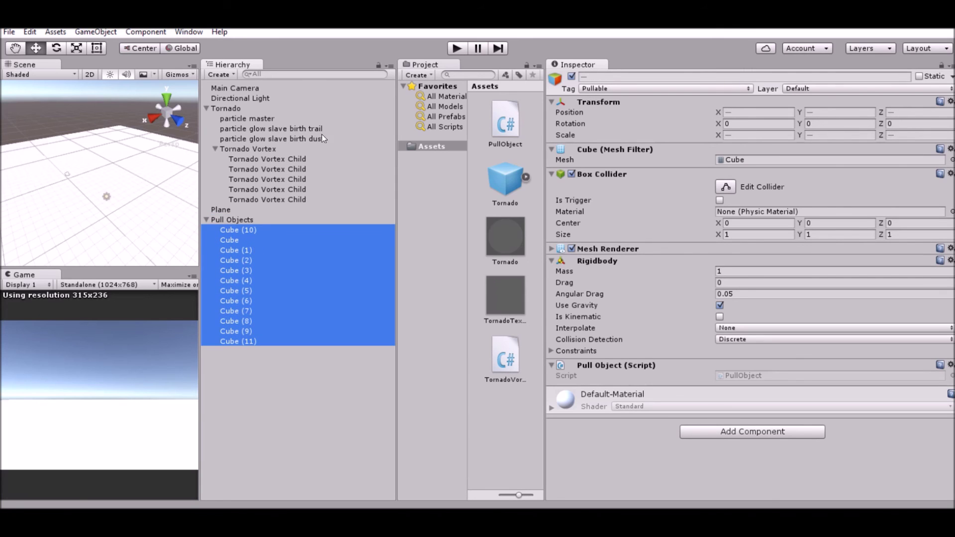
Select the second Tornado Vortex Child, run the scene briefly to test the tornado, and stop it.
{"action": "left_click", "coordinate": [309, 169]}
{"action": "key", "text": "ctrl+p"}
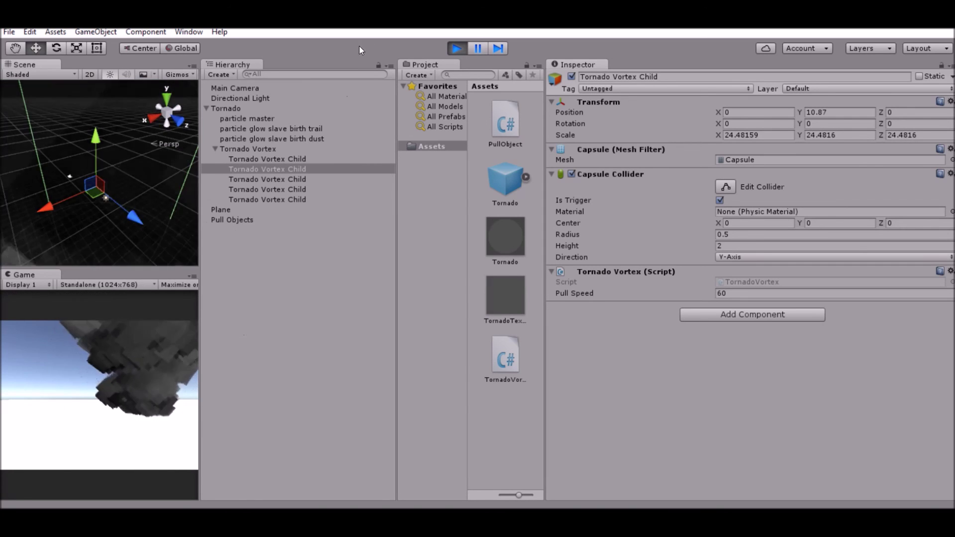
{"action": "left_click", "coordinate": [456, 48]}
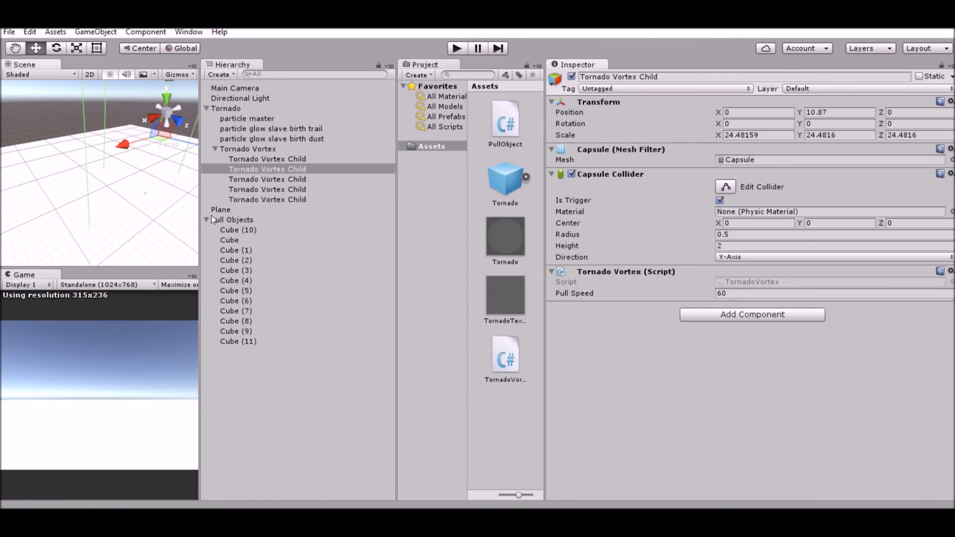
Focus the scene on the cube wall and move Cube (6) out of it along the X axis.
{"action": "left_click", "coordinate": [229, 240]}
{"action": "key", "text": "f"}
{"action": "scroll", "coordinate": [119, 162], "scroll_direction": "down", "scroll_amount": 5}
{"action": "left_click", "coordinate": [130, 149]}
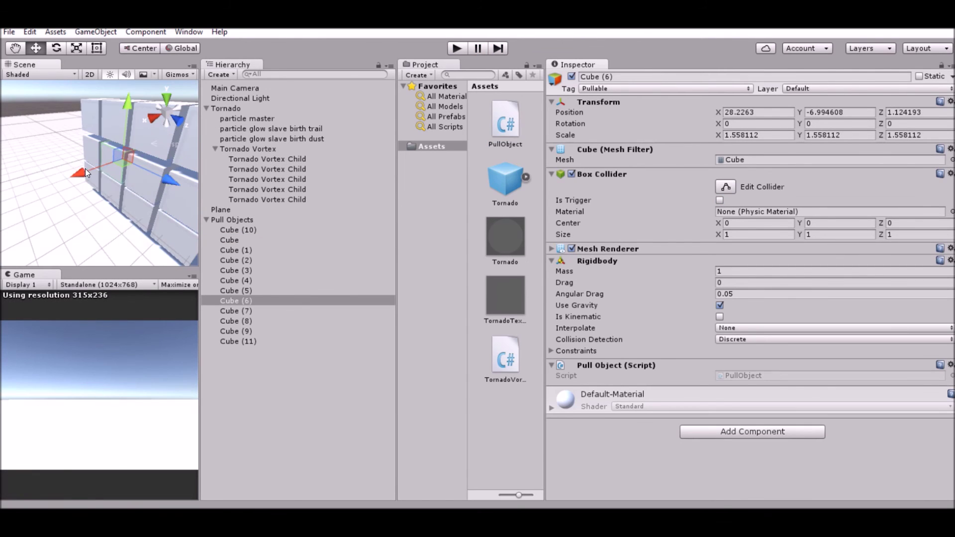
{"action": "left_click_drag", "start_coordinate": [85, 168], "coordinate": [10, 196]}
Move further individual cubes out of the wall so they stand at different distances from the tornado.
{"action": "scroll", "coordinate": [35, 191], "scroll_direction": "down", "scroll_amount": 8}
{"action": "left_click", "coordinate": [128, 176]}
{"action": "mouse_move", "coordinate": [89, 201]}
{"action": "left_mouse_down", "text": "alt"}
{"action": "mouse_move", "coordinate": [64, 202]}
{"action": "mouse_move", "coordinate": [75, 208]}
{"action": "left_mouse_up", "text": "alt"}
{"action": "left_click", "coordinate": [119, 192]}
{"action": "left_click", "coordinate": [125, 186]}
{"action": "left_click", "coordinate": [119, 189]}
{"action": "left_click", "coordinate": [119, 158]}
{"action": "left_click_drag", "start_coordinate": [102, 164], "coordinate": [118, 176]}
{"action": "left_click", "coordinate": [131, 170]}
Run the scene and shift Cube (5) along X toward the tornado to test whether the cubes are pulled in and destroyed.
{"action": "left_click", "coordinate": [455, 50]}
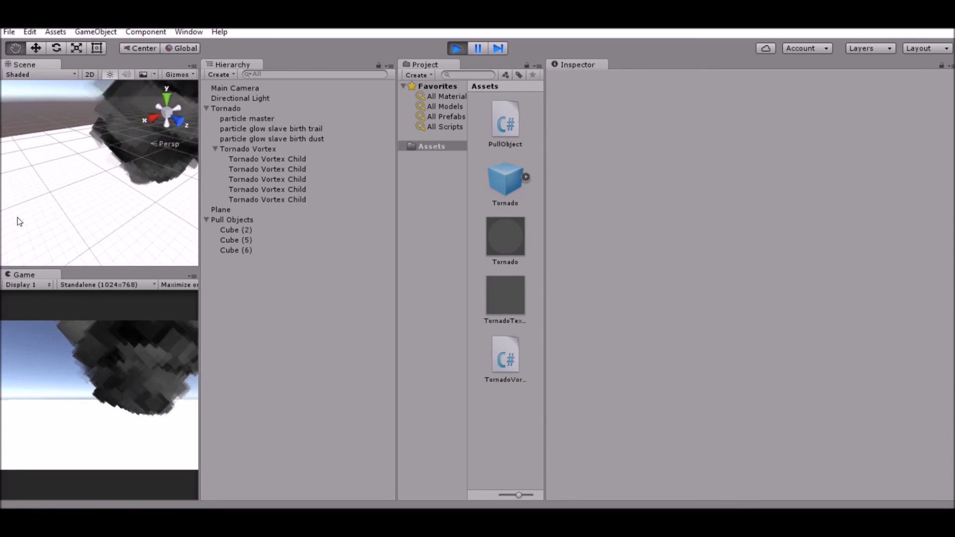
{"action": "left_click", "coordinate": [70, 193]}
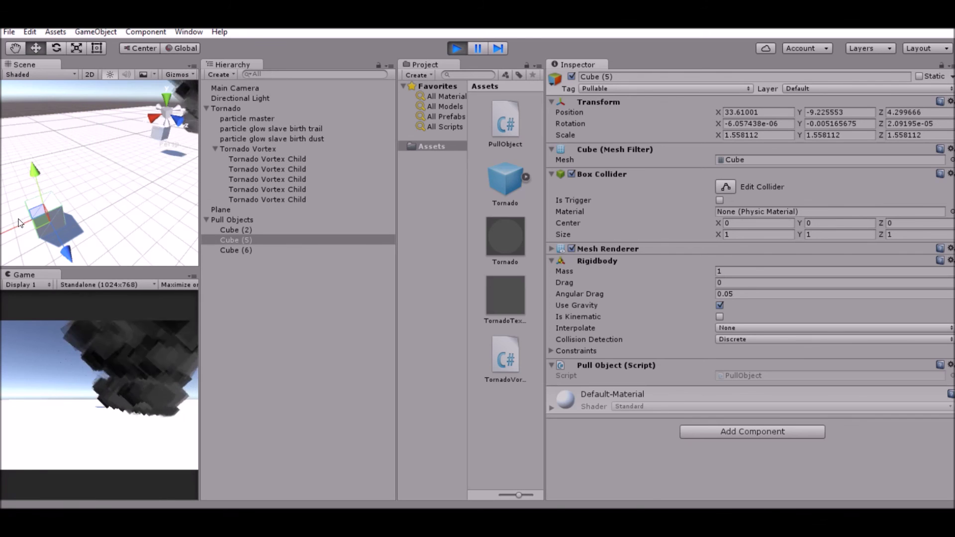
{"action": "left_click", "coordinate": [60, 217]}
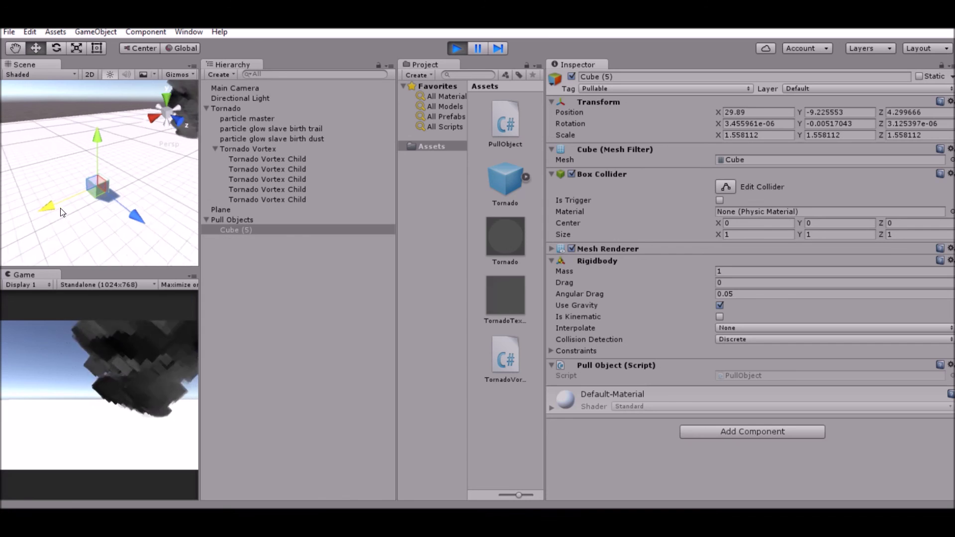
{"action": "middle_click_drag", "start_coordinate": [150, 208], "coordinate": [28, 234]}
{"action": "middle_click_drag", "start_coordinate": [99, 141], "coordinate": [68, 209]}
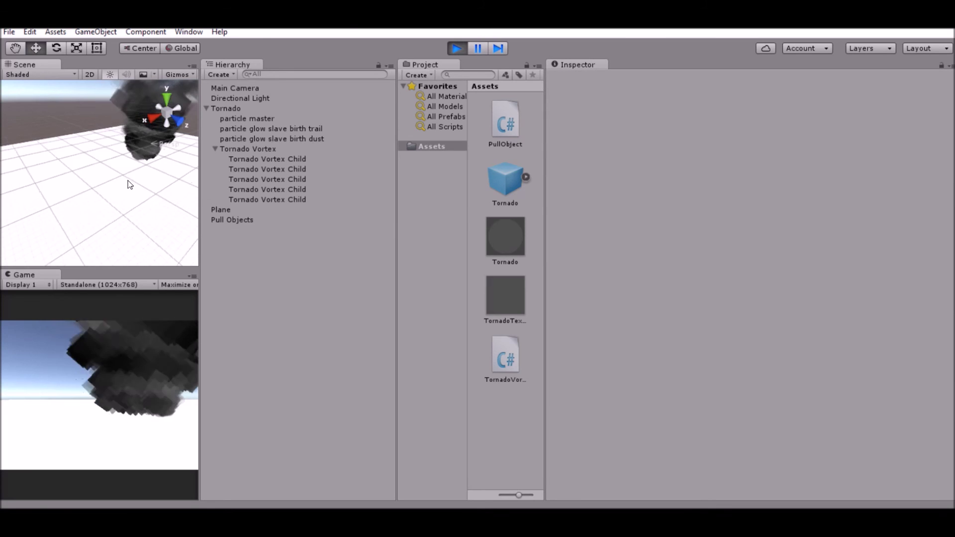
{"action": "right_click_drag", "start_coordinate": [88, 219], "coordinate": [116, 215]}
{"action": "middle_click_drag", "start_coordinate": [115, 215], "coordinate": [130, 166]}
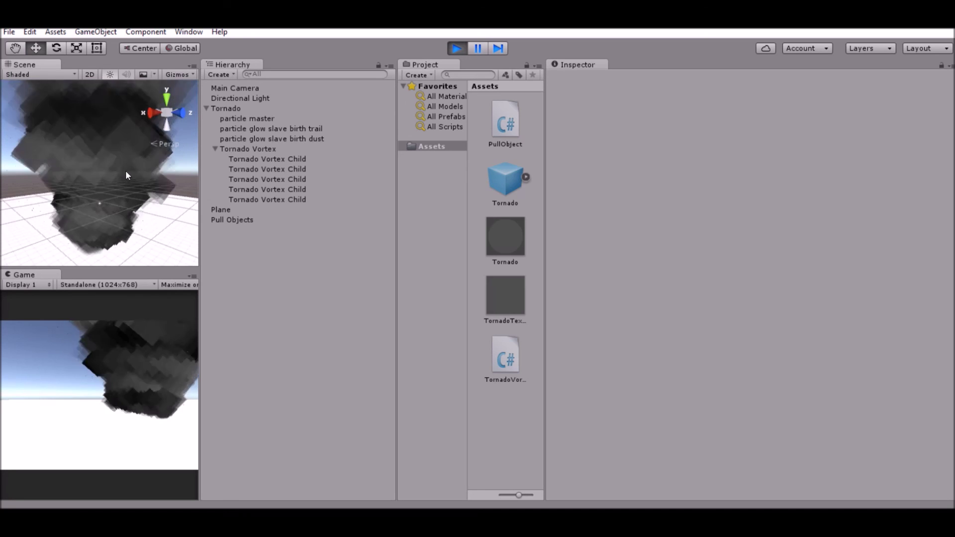